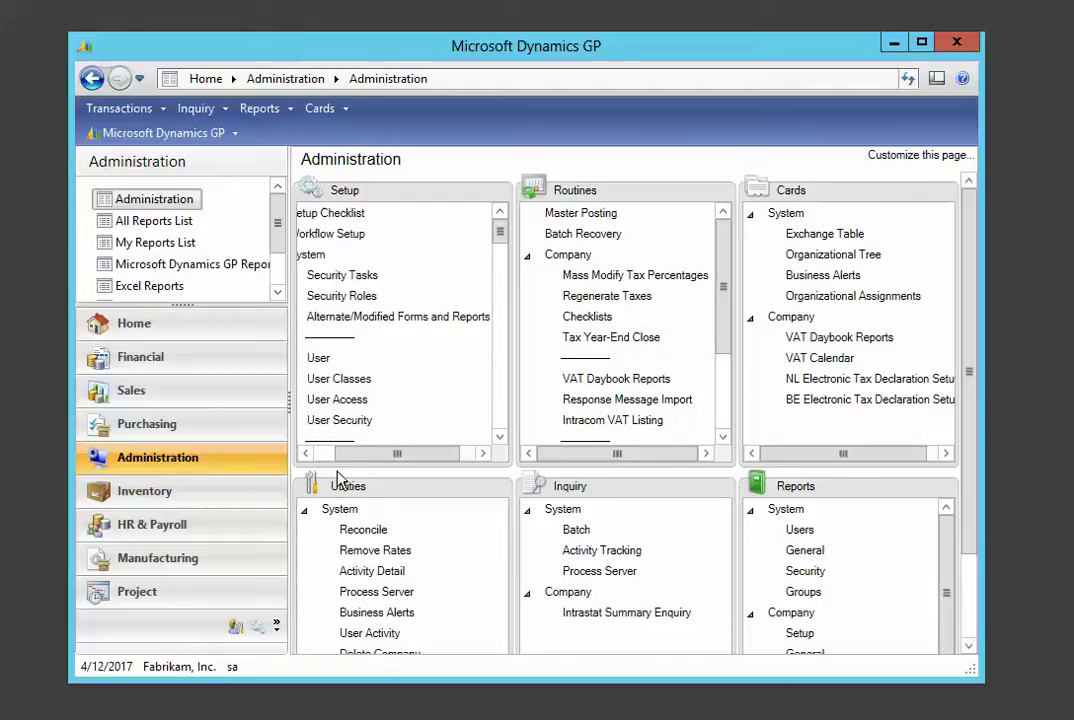
# Switch to the Inventory area to reach the Item Maintenance card.
pyautogui.click(210, 490)
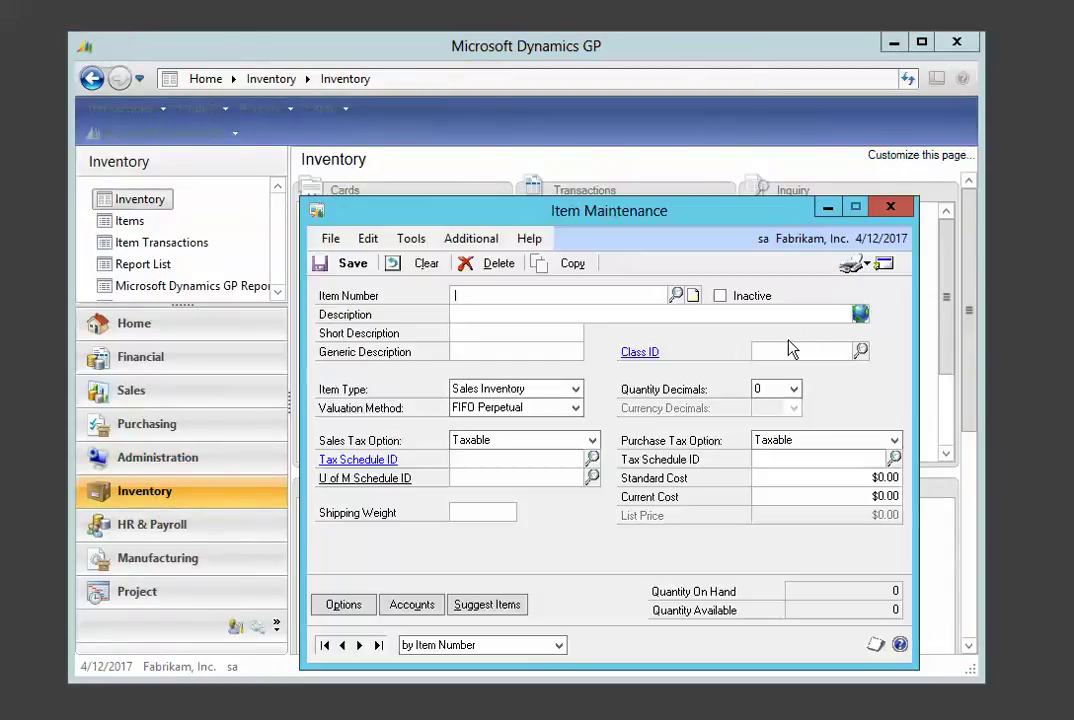
# Open the Item Maintenance window in the layout editor via Modify Current Window.
pyautogui.click(411, 239)
pyautogui.moveTo(430, 268)
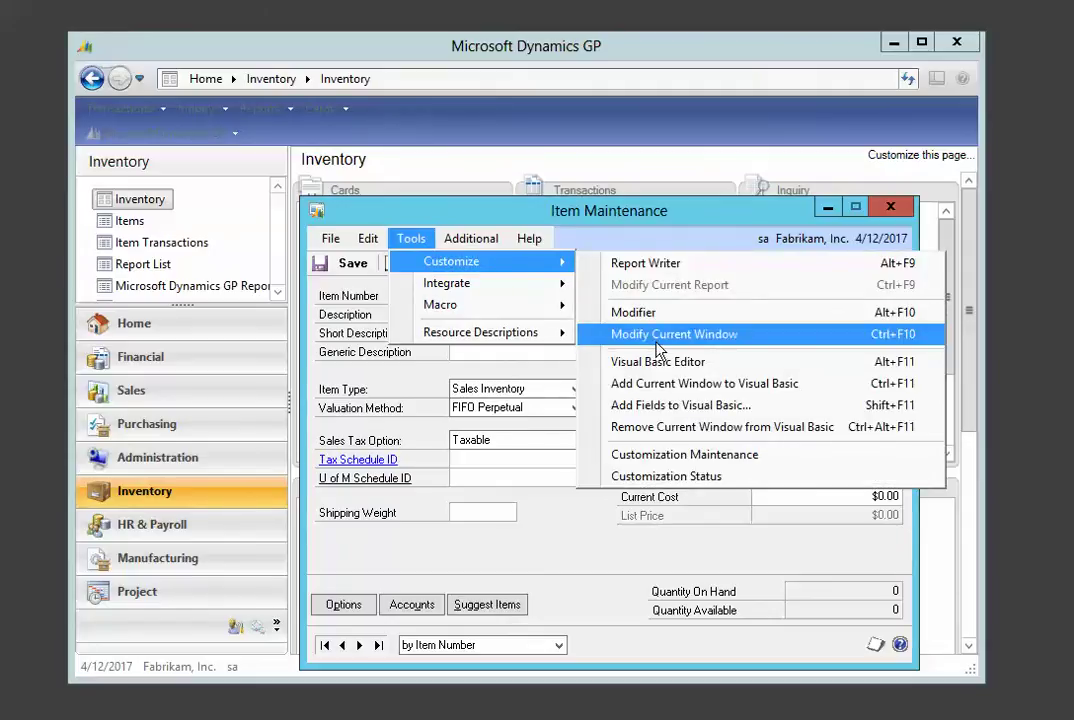
pyautogui.click(657, 343)
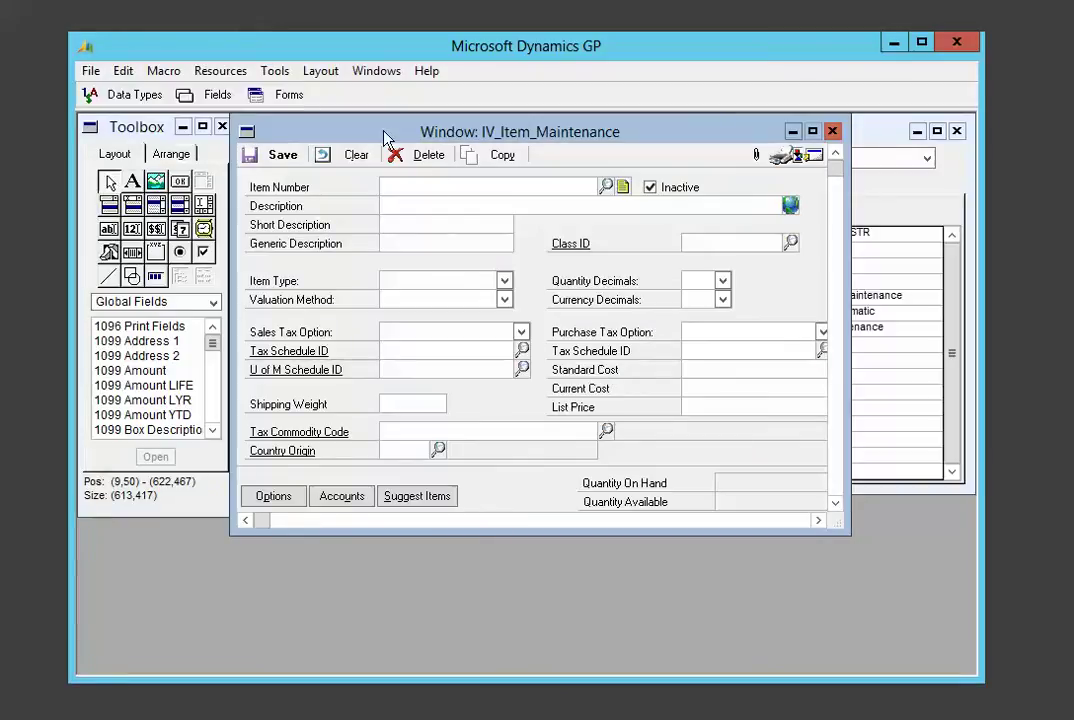
# Place a new String field beside Description and open its properties.
pyautogui.click(92, 198)
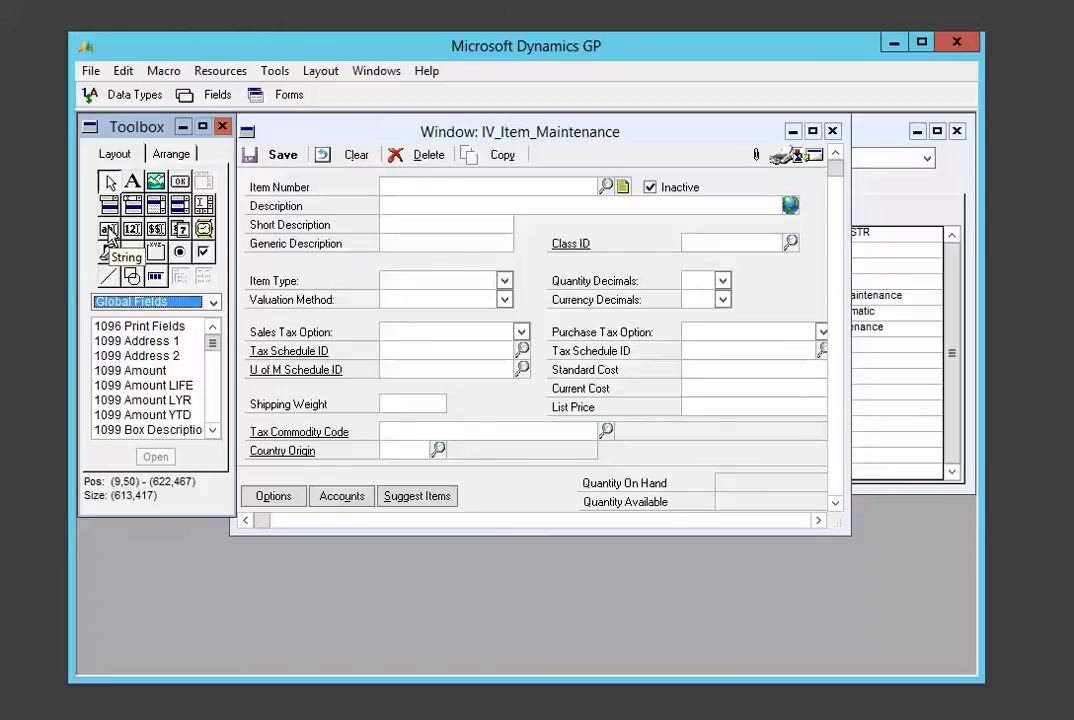
pyautogui.click(110, 232)
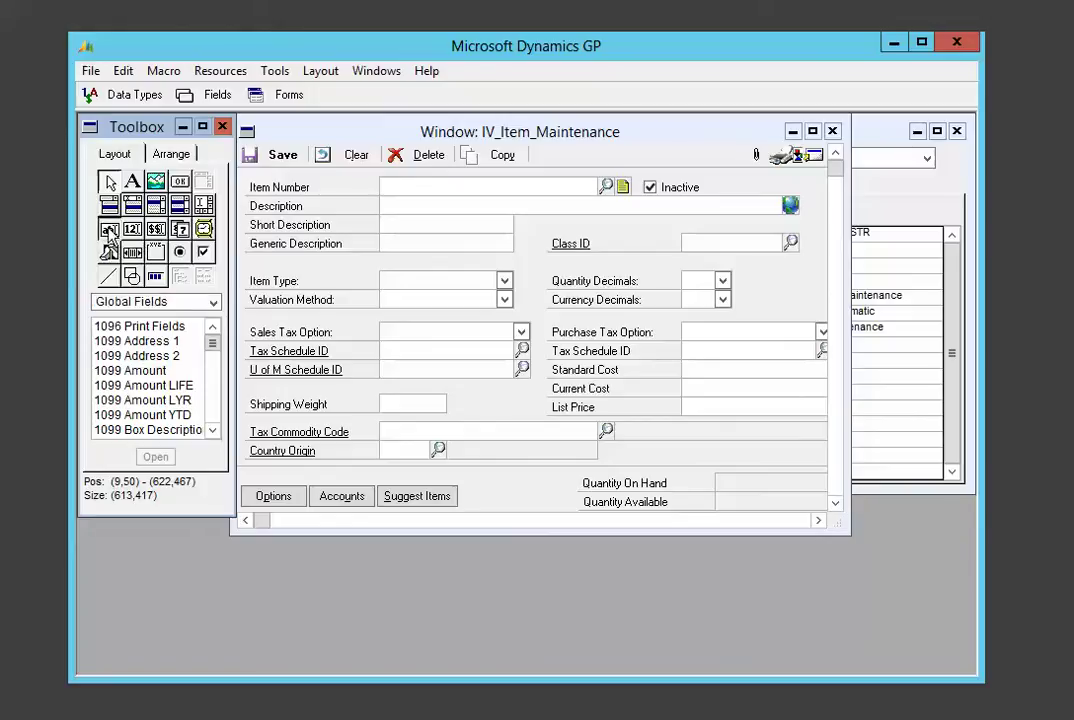
pyautogui.click(688, 253)
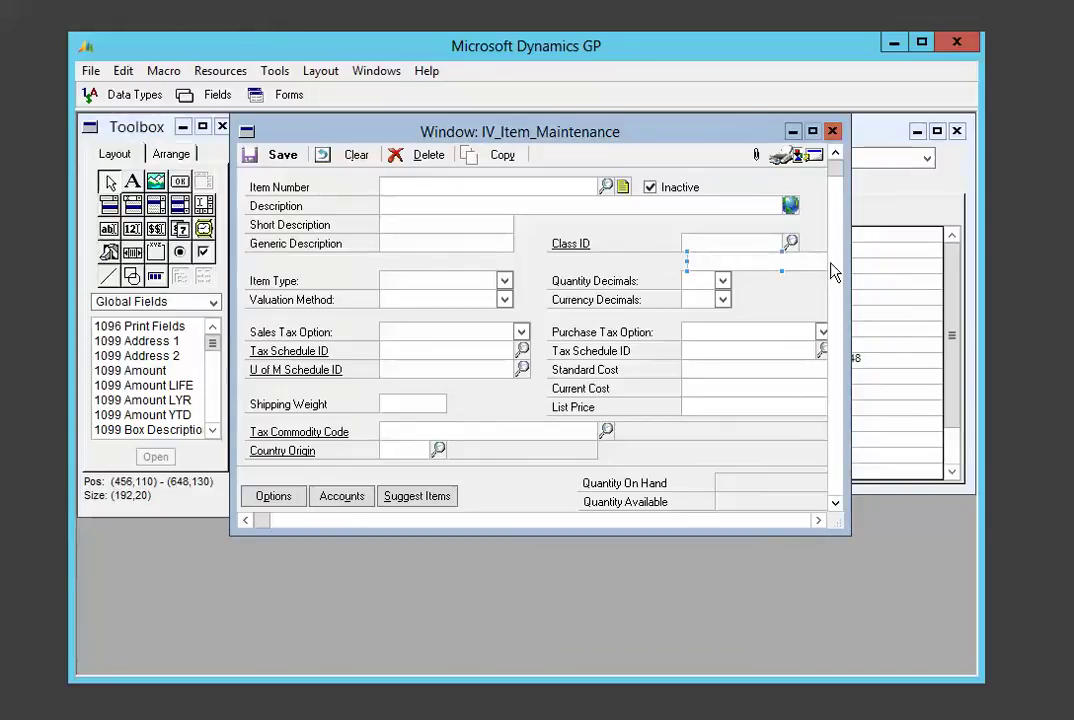
pyautogui.moveTo(847, 264); pyautogui.dragTo(797, 263)
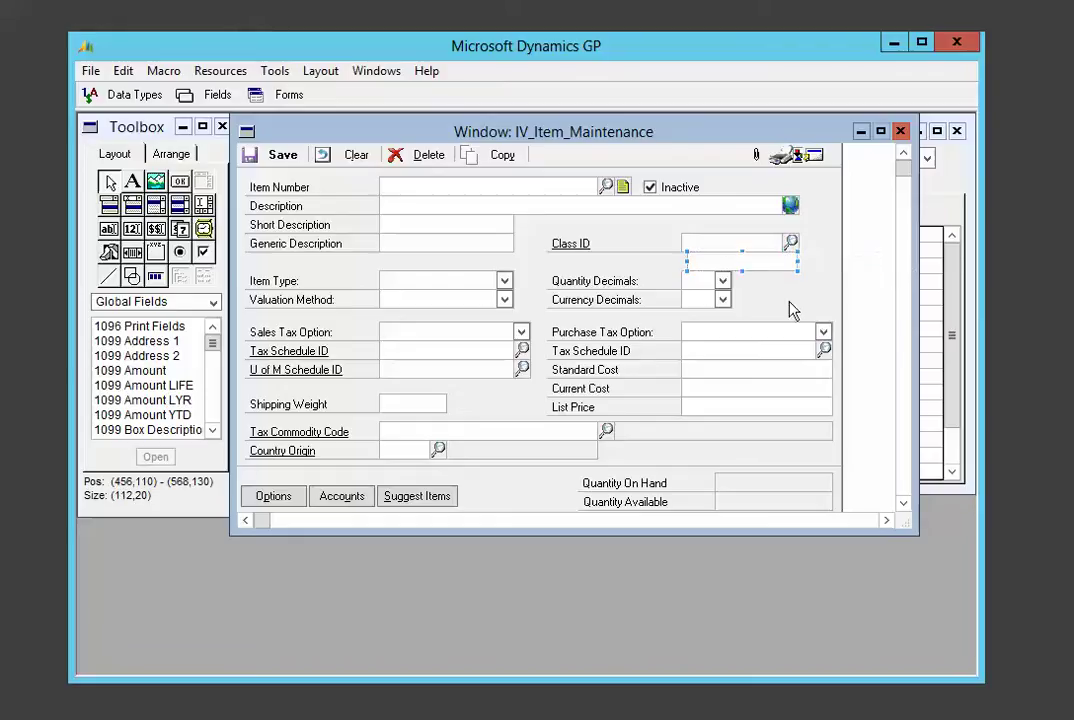
pyautogui.moveTo(719, 258); pyautogui.dragTo(705, 225)
pyautogui.doubleClick(700, 228)
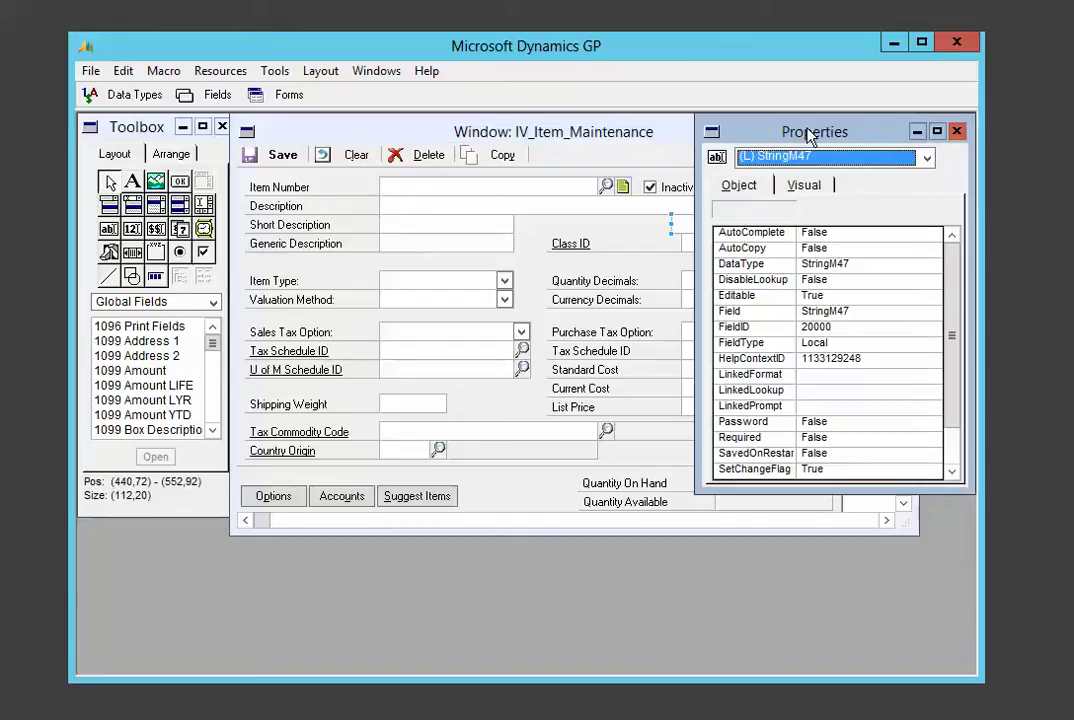
# Change the field name from StringM47 to Notes in its DataType definition.
pyautogui.click(781, 266)
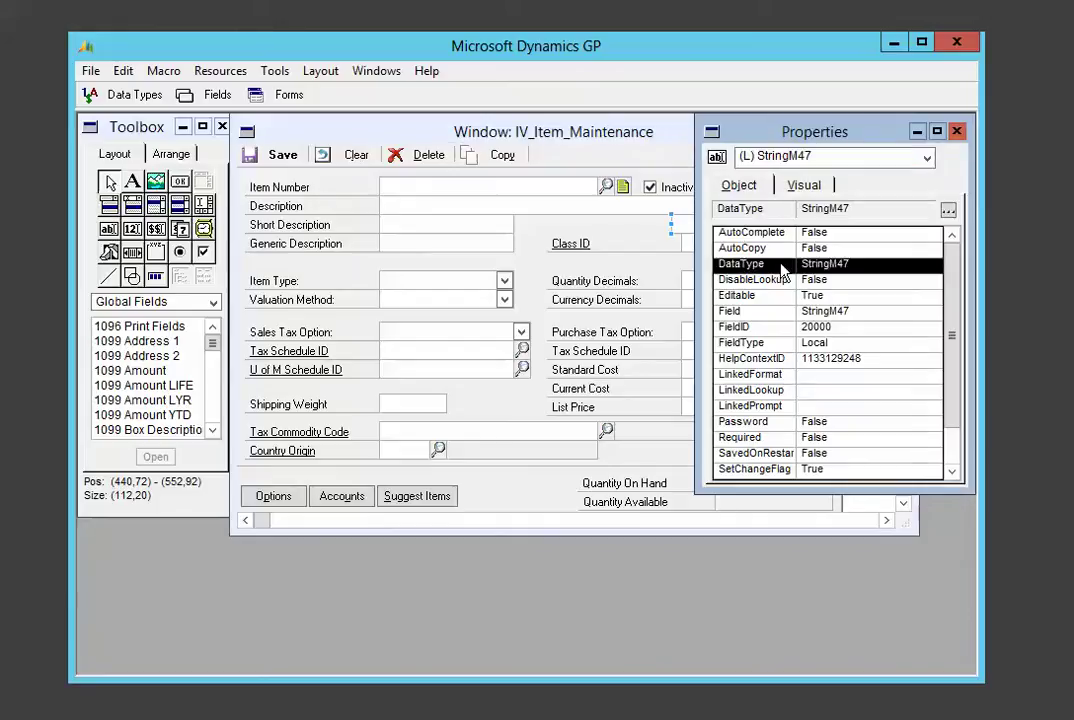
pyautogui.click(947, 210)
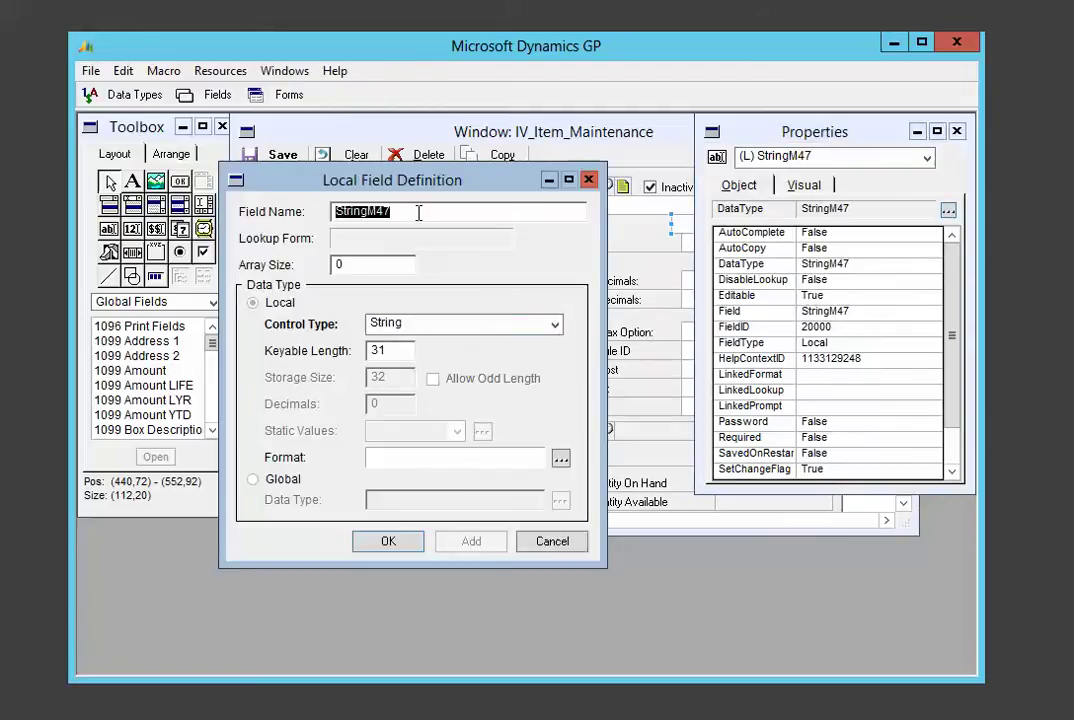
pyautogui.write('Notes')
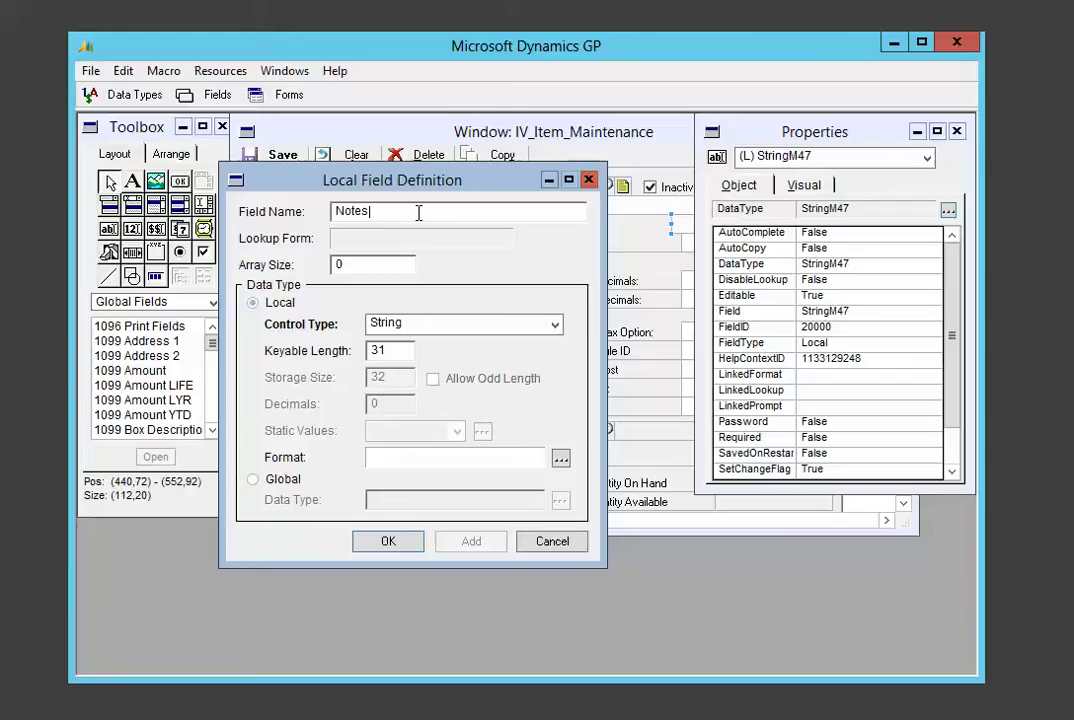
pyautogui.click(386, 541)
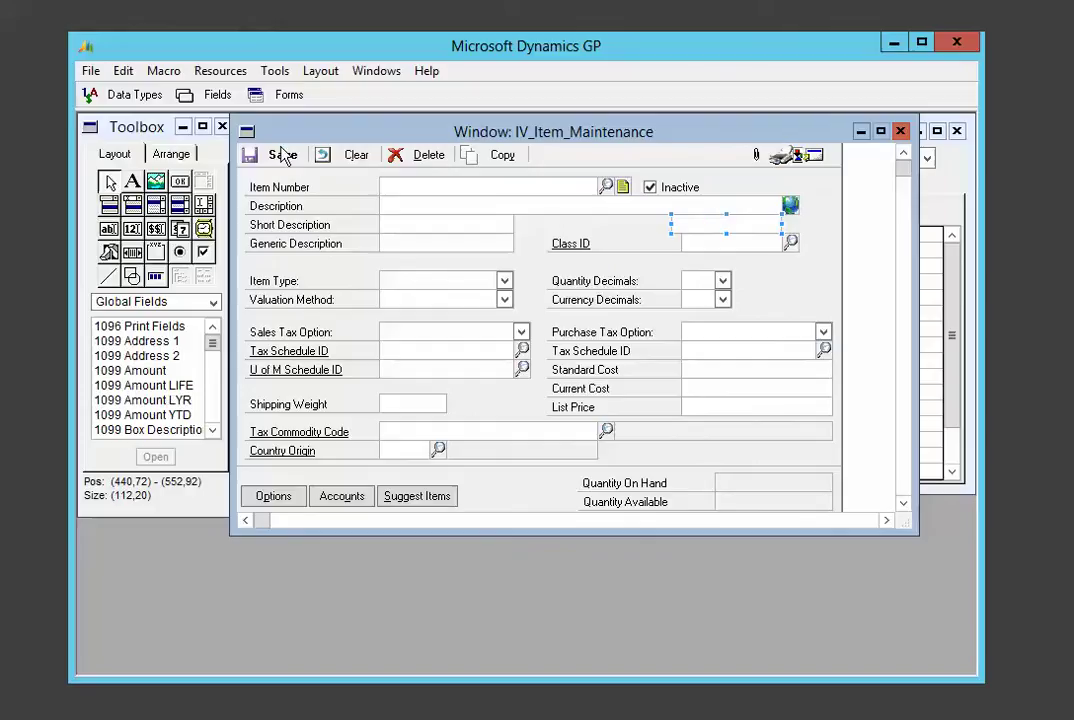
# Exit the layout editor, save the layout changes, and close About Manufacturing.
pyautogui.click(90, 72)
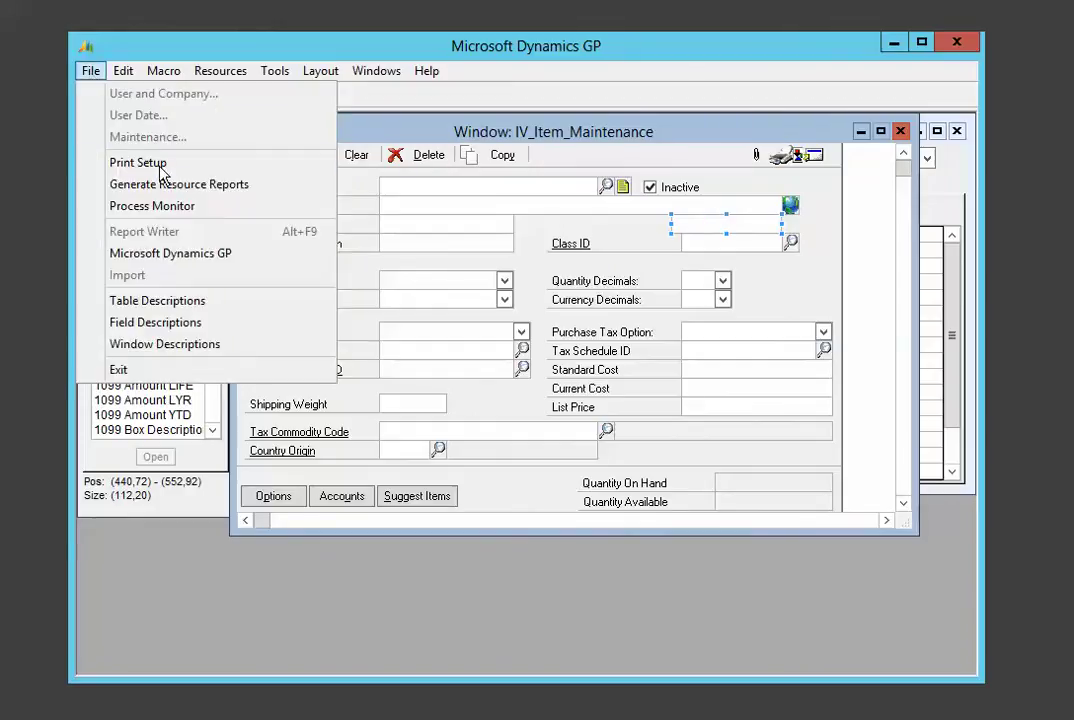
pyautogui.click(174, 256)
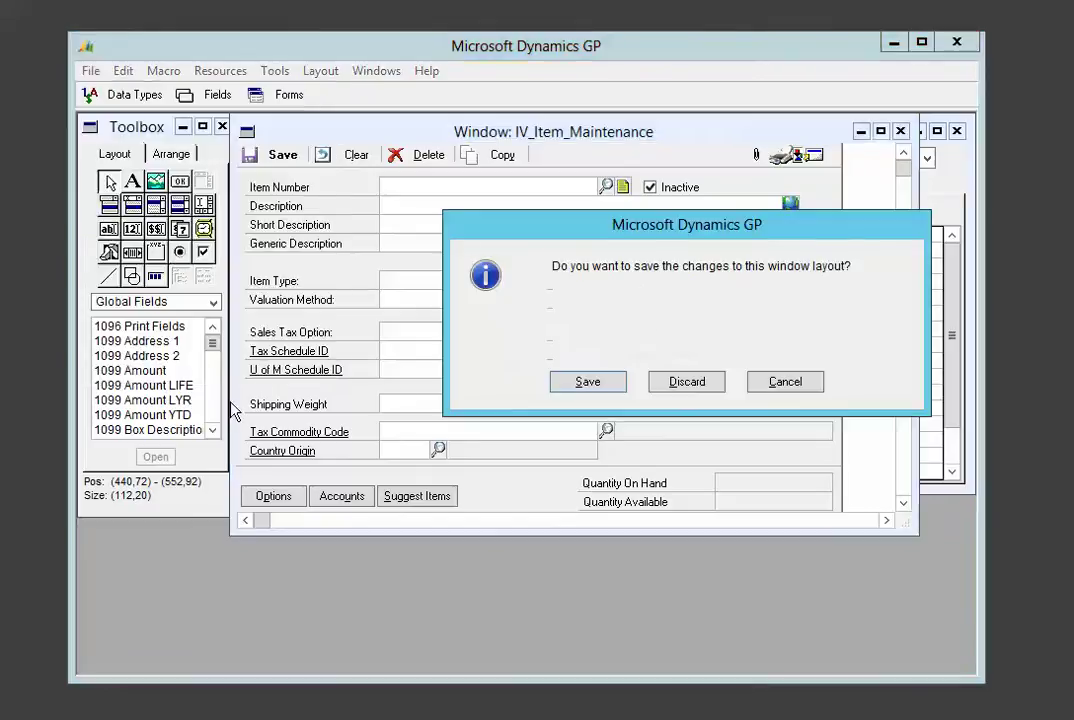
pyautogui.click(584, 380)
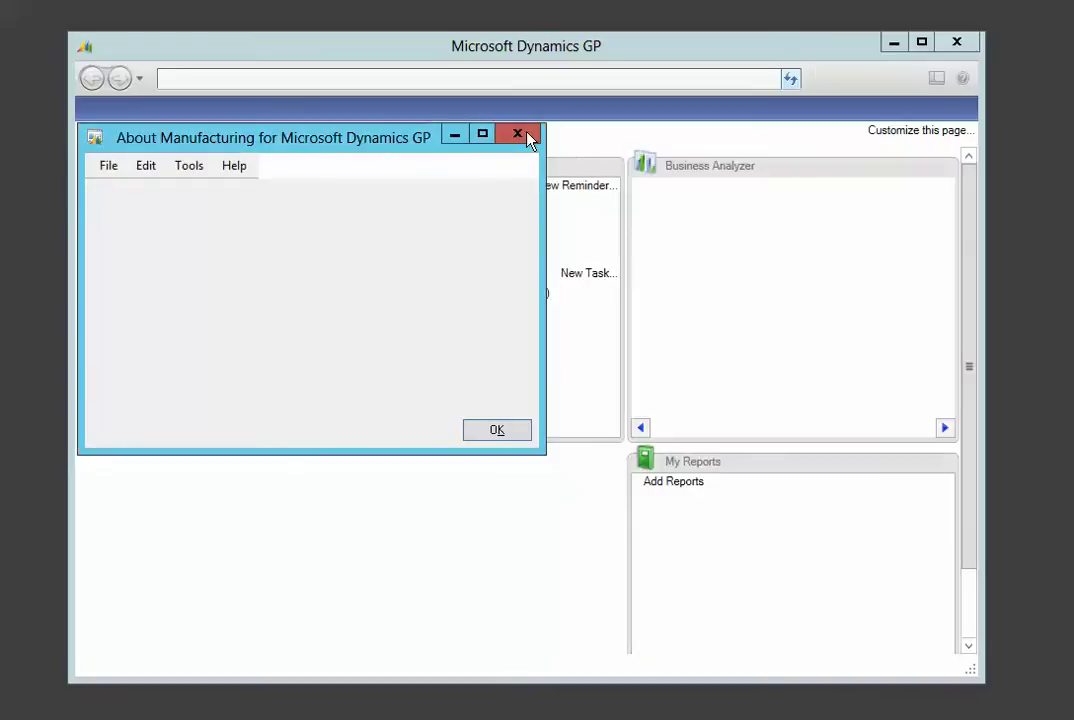
pyautogui.click(518, 135)
# Check and close Item Maintenance, then open Alternate/Modified Forms and Reports from Administration.
pyautogui.click(174, 498)
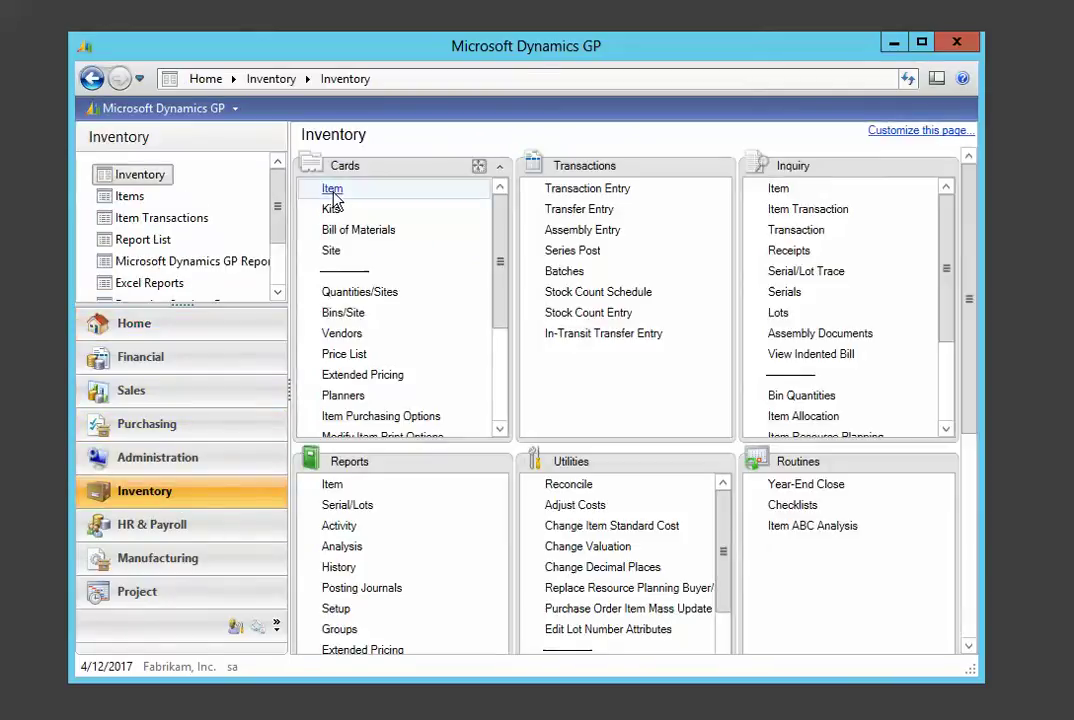
pyautogui.click(333, 191)
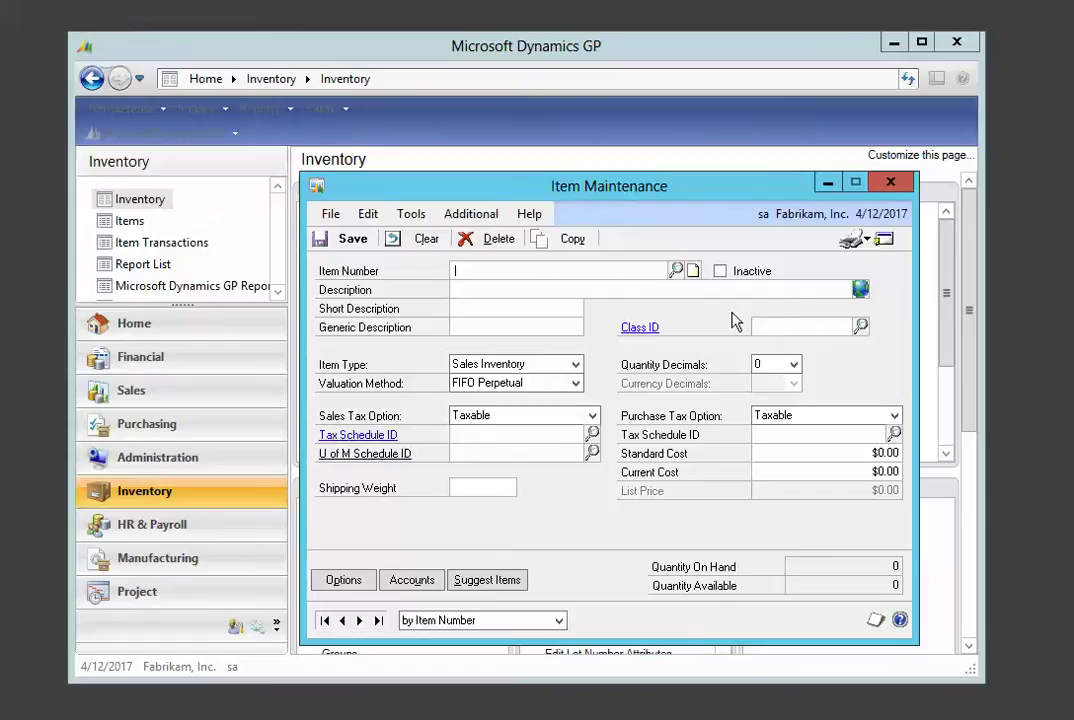
pyautogui.click(892, 186)
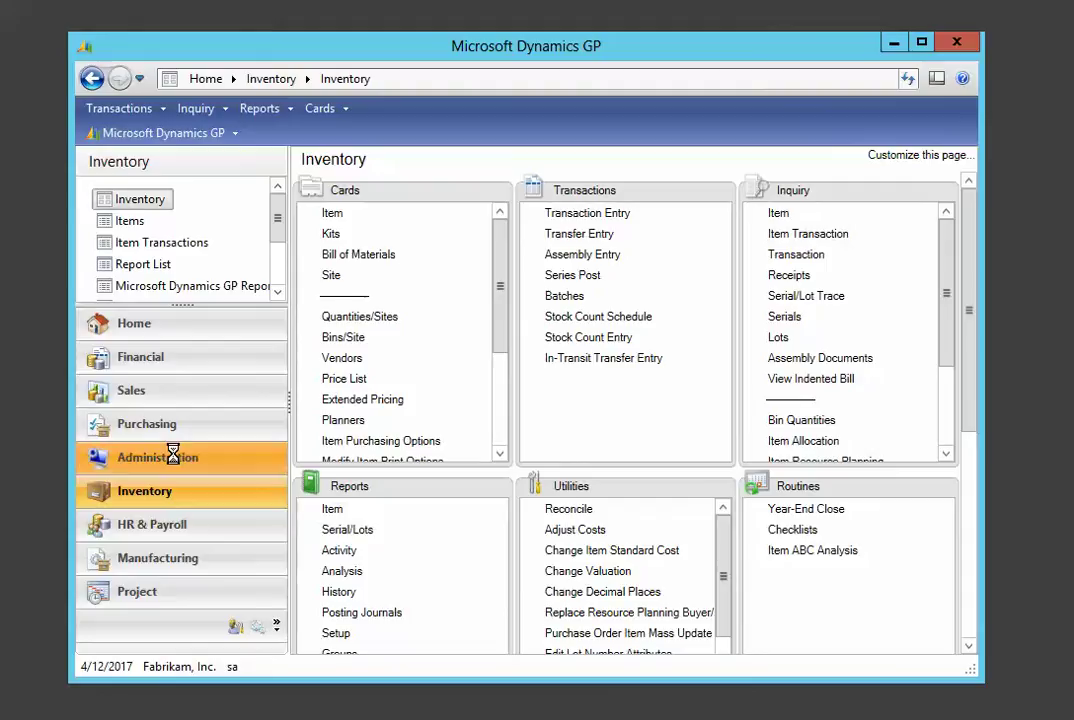
pyautogui.click(176, 460)
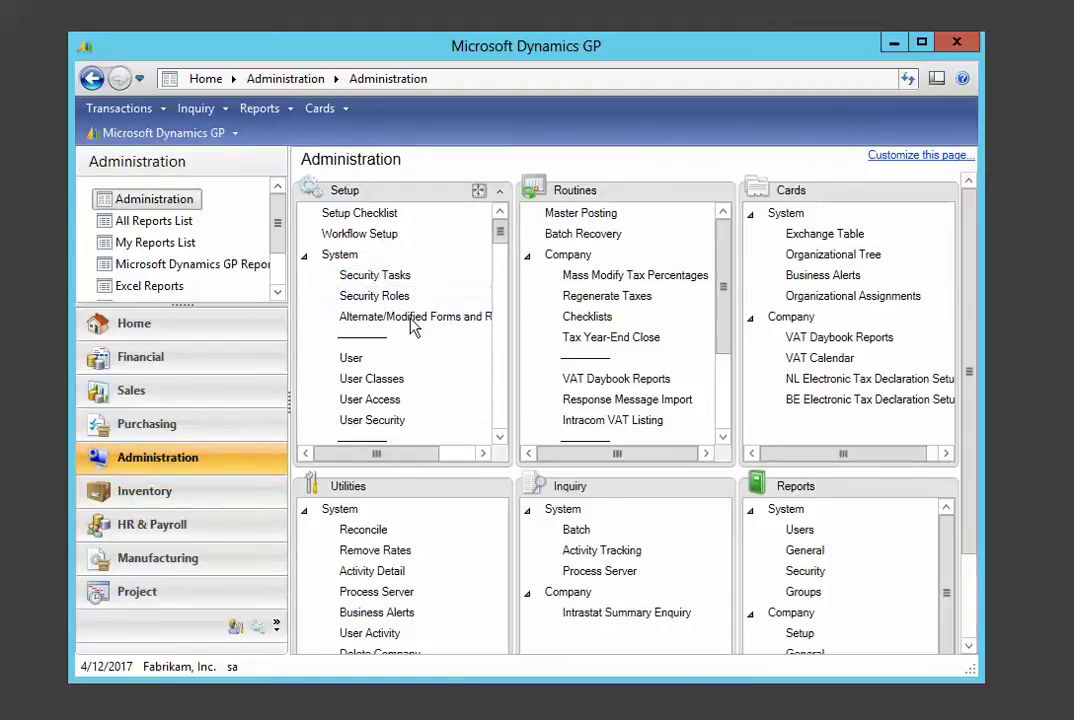
pyautogui.click(412, 318)
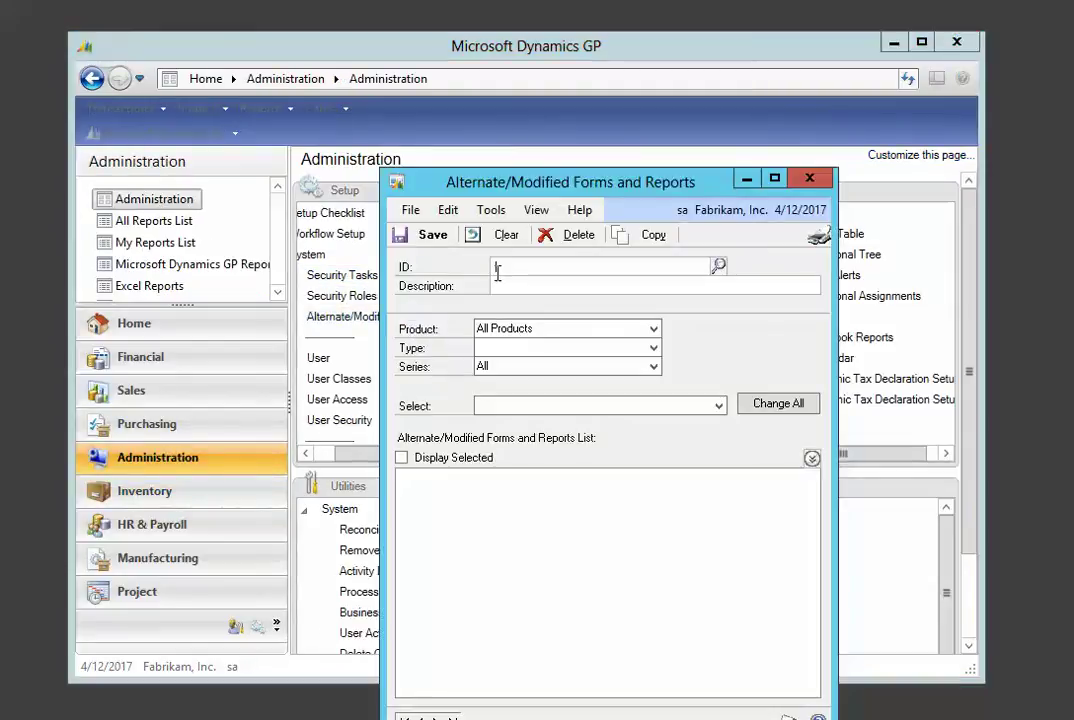
# Select user DEFAULTUSER, product Microsoft Dynamics GP and resource type Windows.
pyautogui.write('DEFAULTUSER')
pyautogui.click(493, 280)
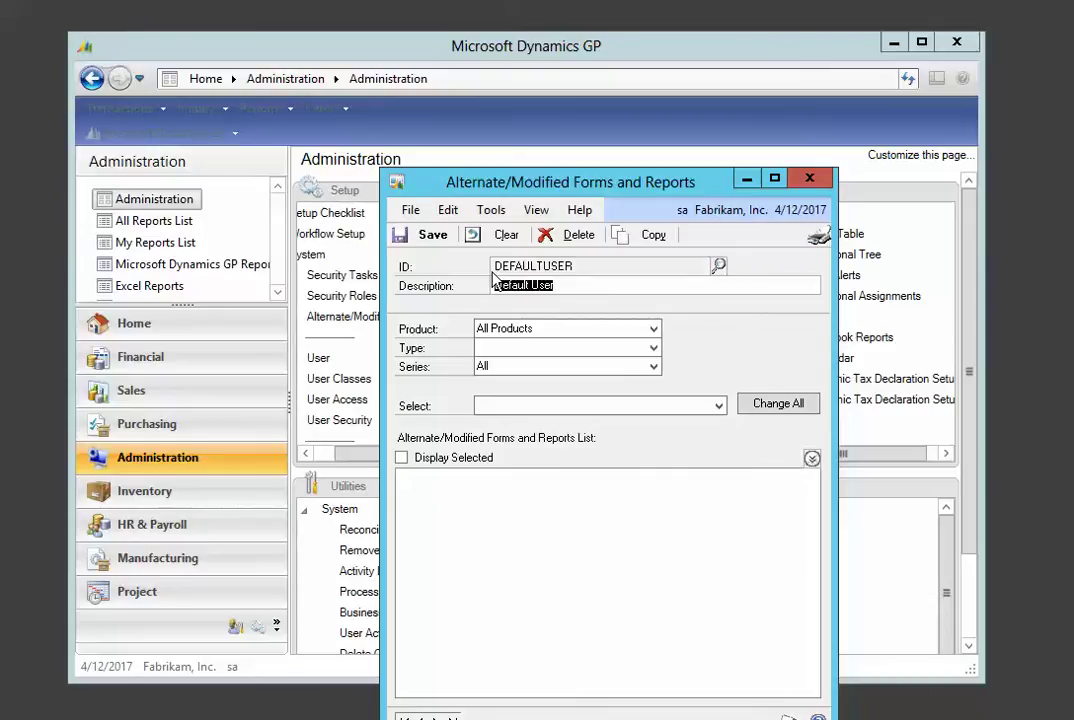
pyautogui.click(492, 331)
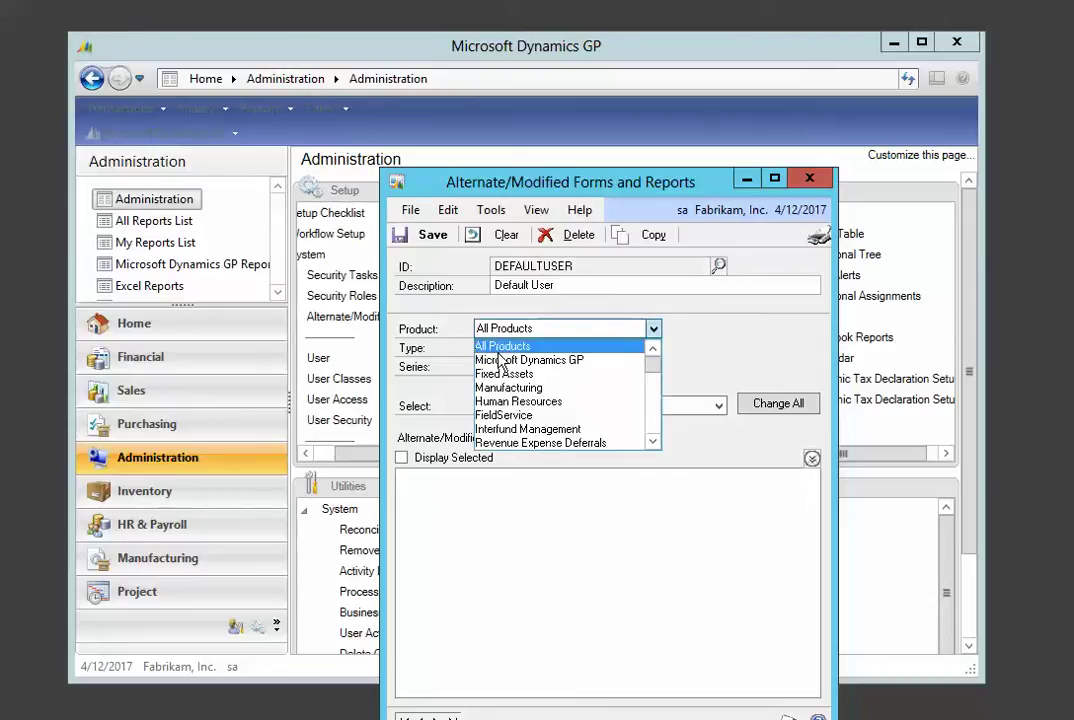
pyautogui.click(500, 360)
pyautogui.click(500, 350)
pyautogui.click(504, 366)
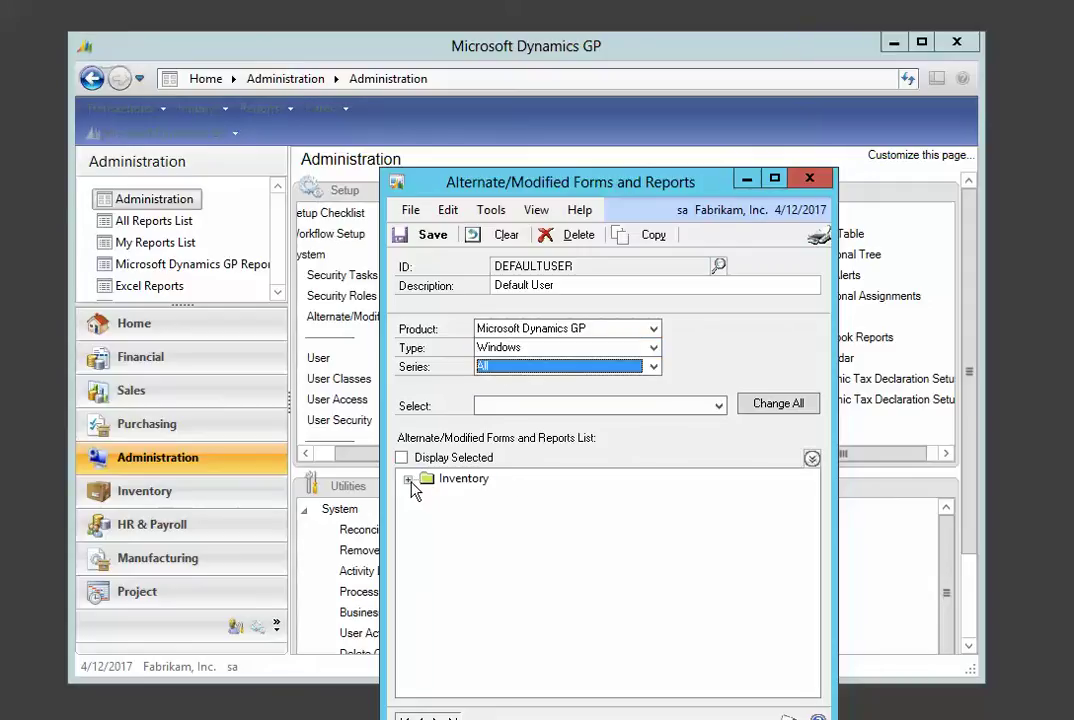
# Set Inventory > Item Maintenance to Microsoft Dynamics GP (Modified), save, and close the window.
pyautogui.click(409, 481)
pyautogui.click(427, 496)
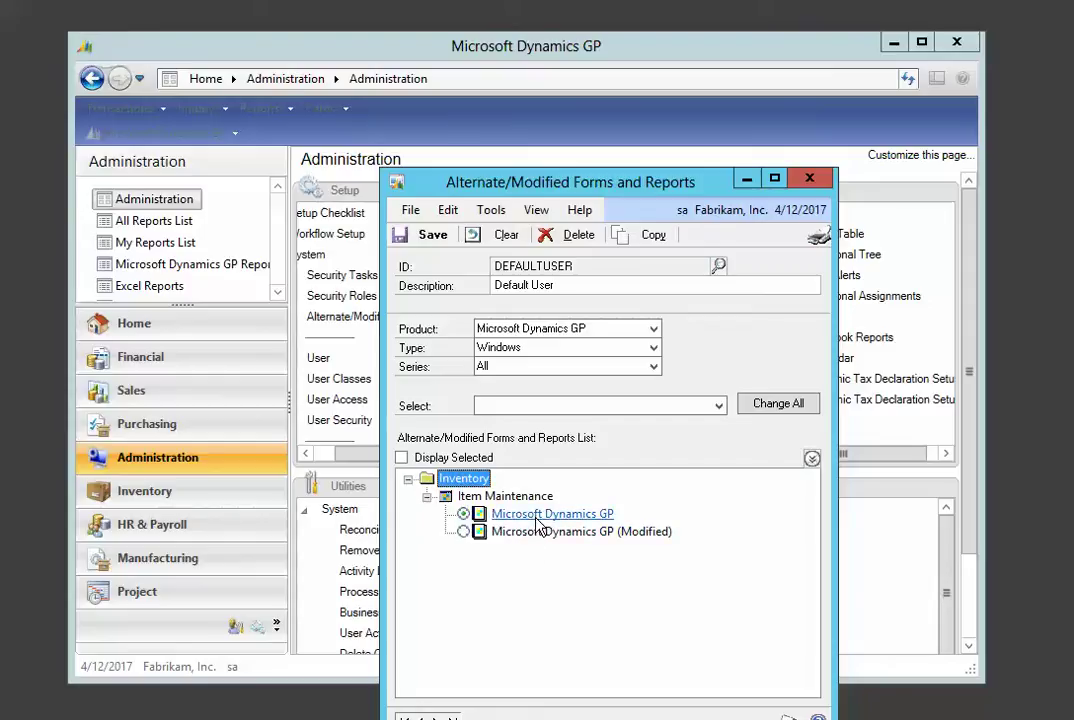
pyautogui.click(537, 533)
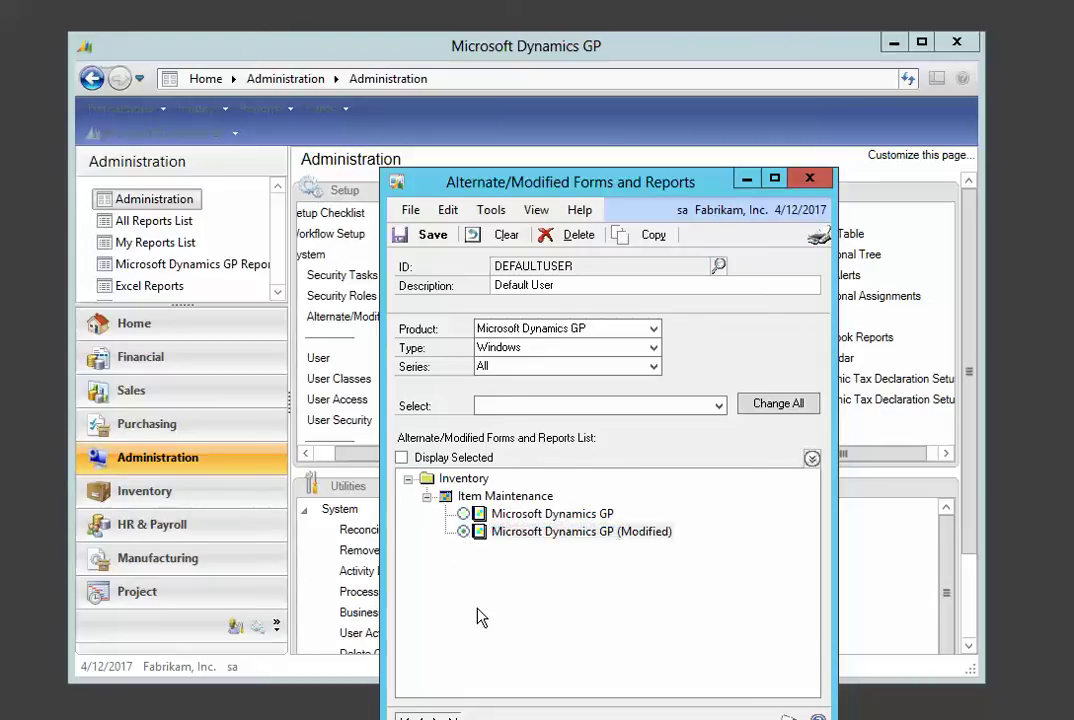
pyautogui.click(429, 240)
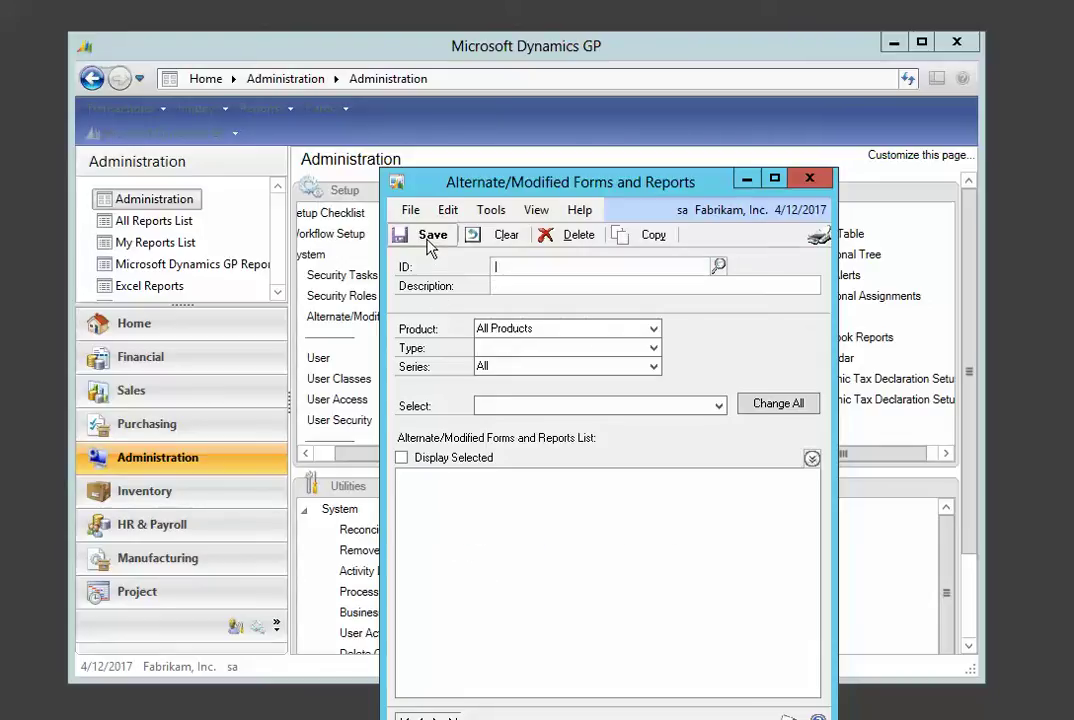
pyautogui.click(810, 180)
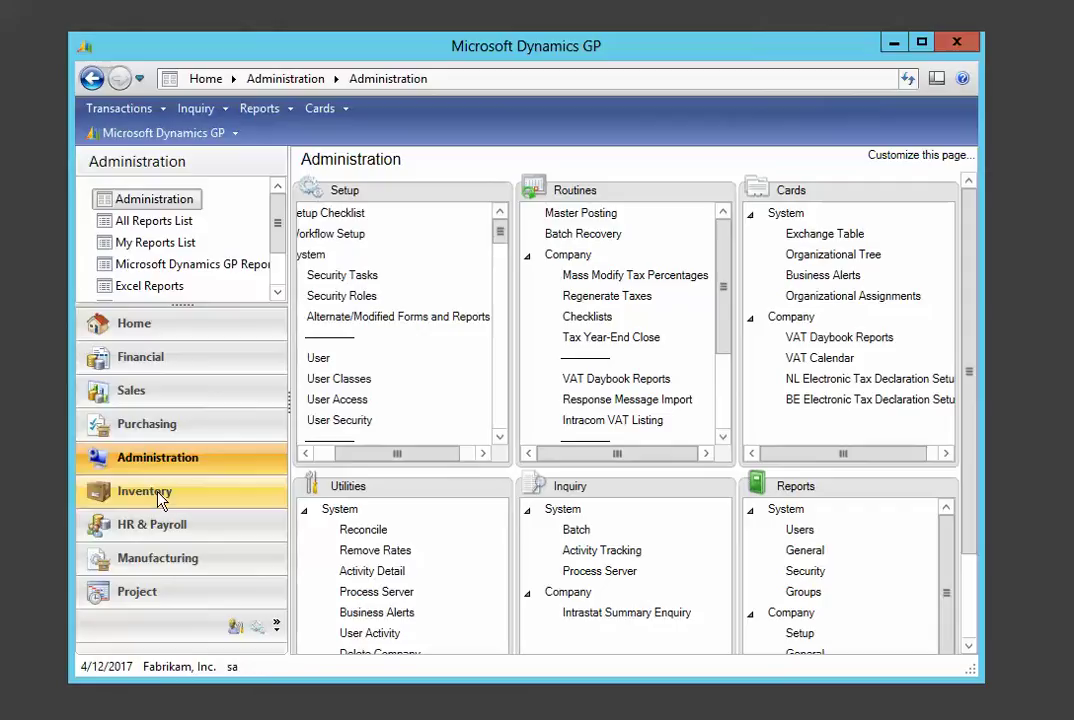
# Open Inventory > Cards > Item and click into the new field beside Short Description.
pyautogui.click(160, 493)
pyautogui.click(333, 214)
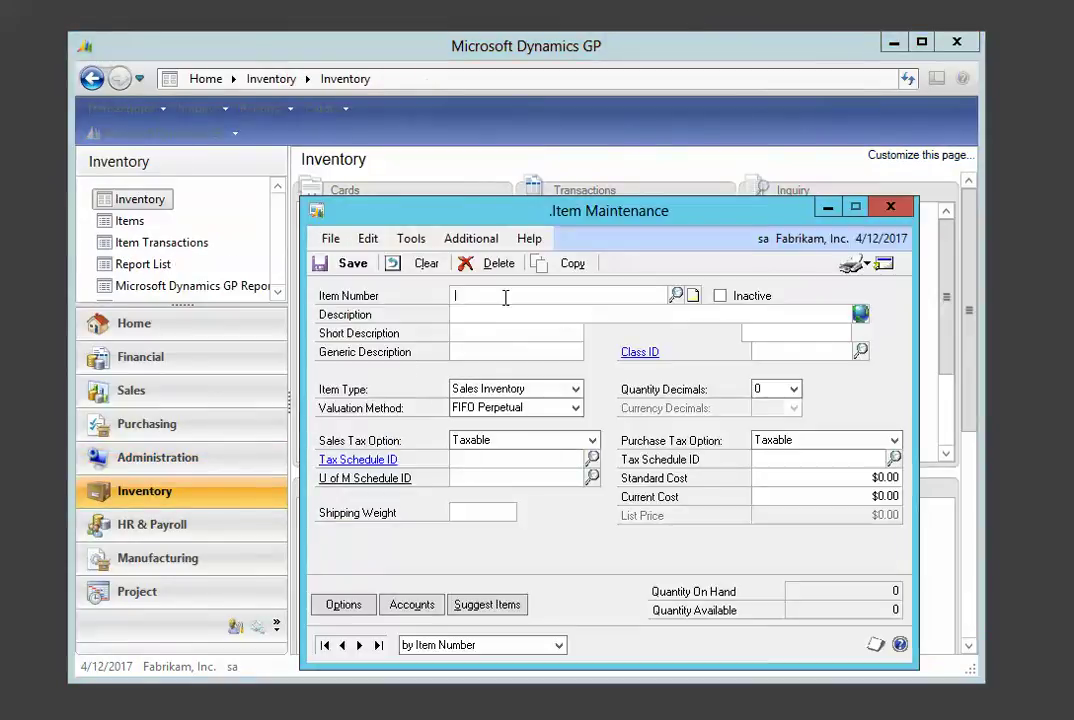
pyautogui.click(772, 333)
pyautogui.moveTo(670, 221); pyautogui.dragTo(647, 203)
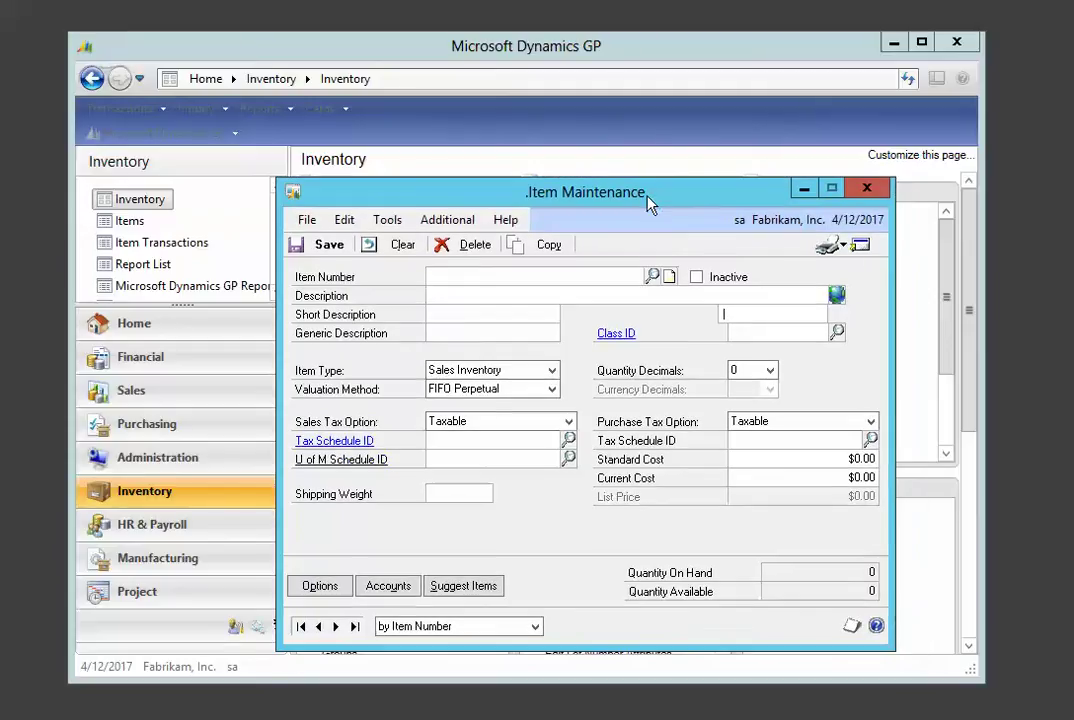
# Add the Item Maintenance window to Visual Basic.
pyautogui.click(390, 232)
pyautogui.moveTo(403, 246)
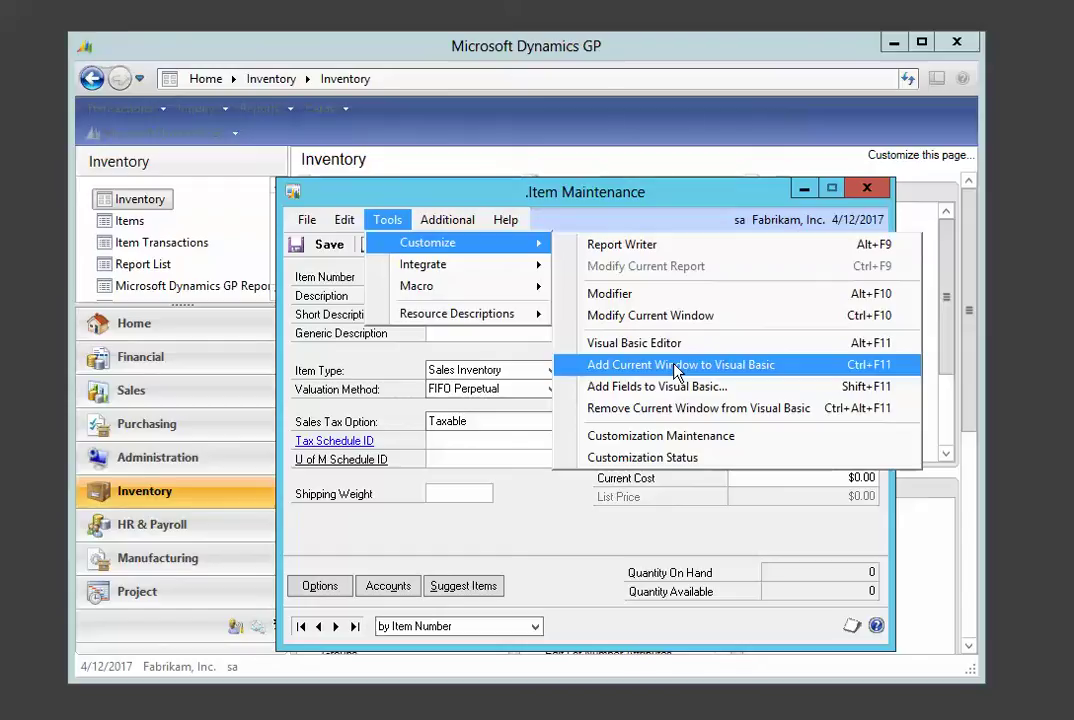
pyautogui.click(676, 366)
# Add the Item Maintenance fields to Visual Basic.
pyautogui.click(388, 221)
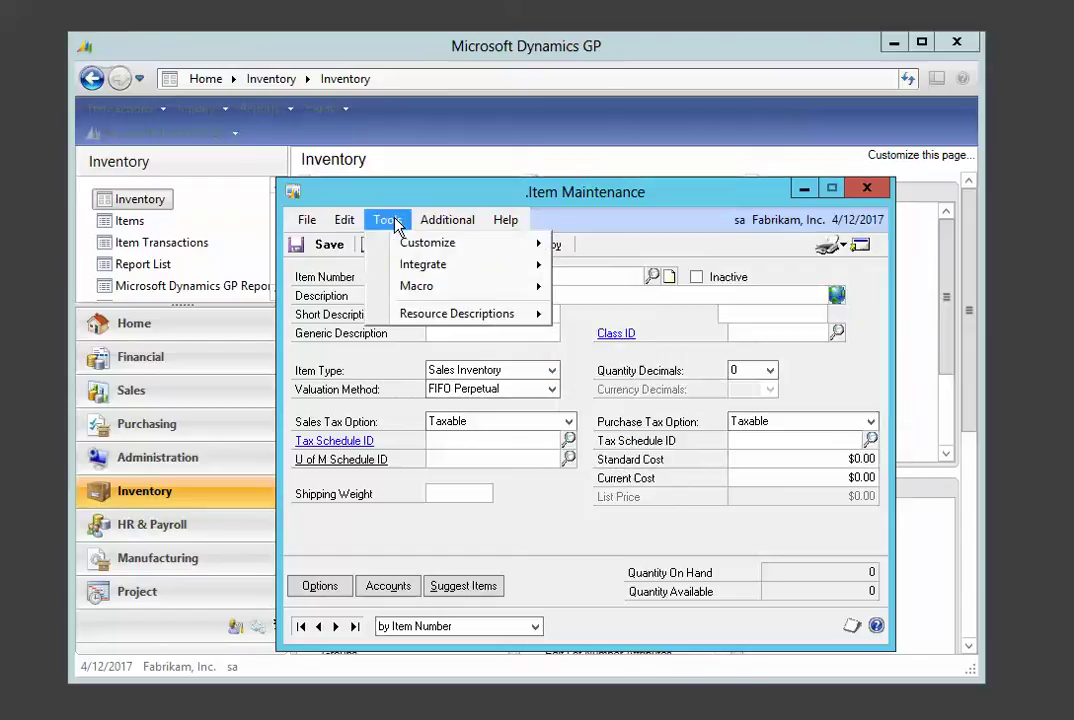
pyautogui.moveTo(476, 248)
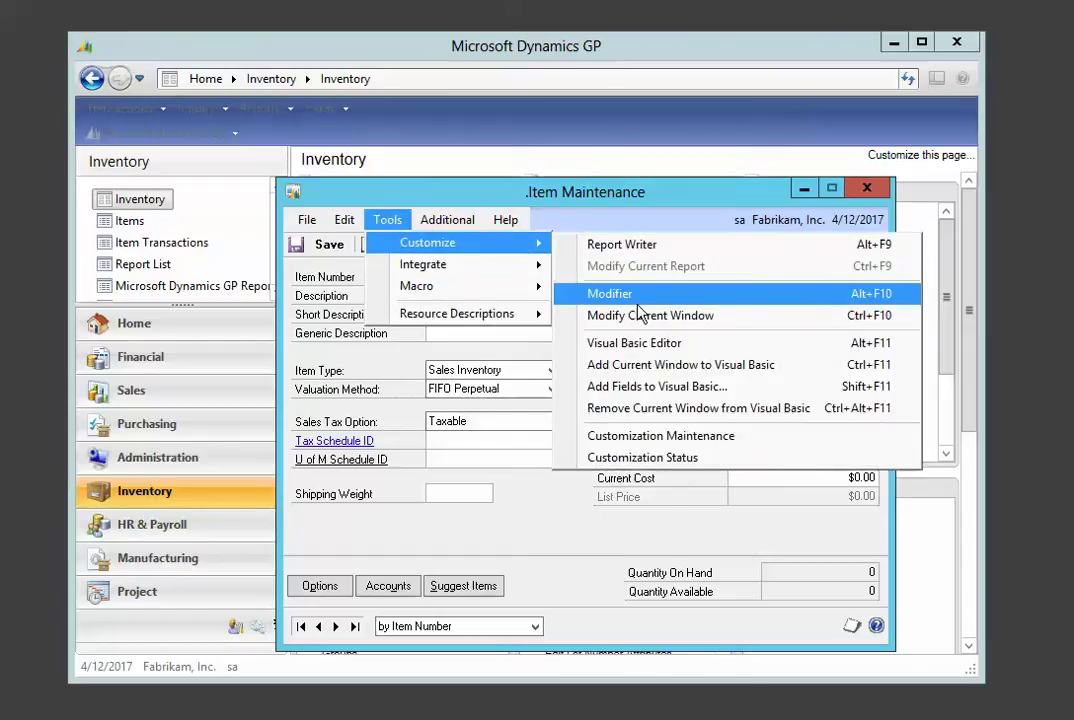
pyautogui.click(655, 388)
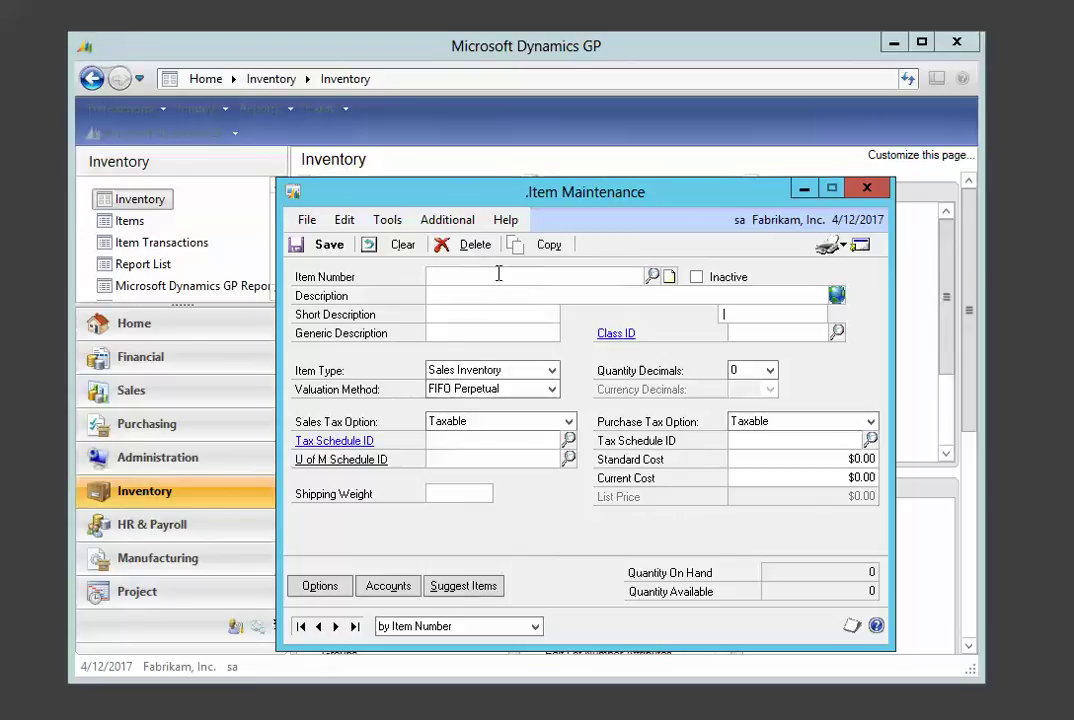
pyautogui.click(390, 224)
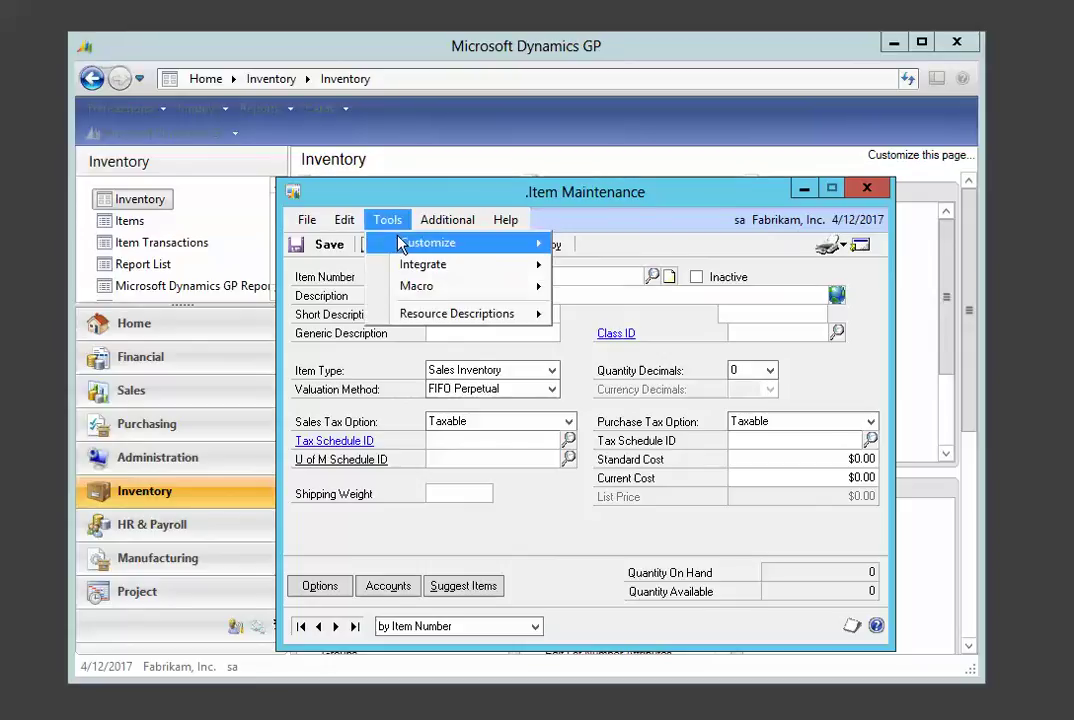
# Launch the Visual Basic Editor, open the ItemMaintenance (Window) module, and list its objects.
pyautogui.moveTo(402, 243)
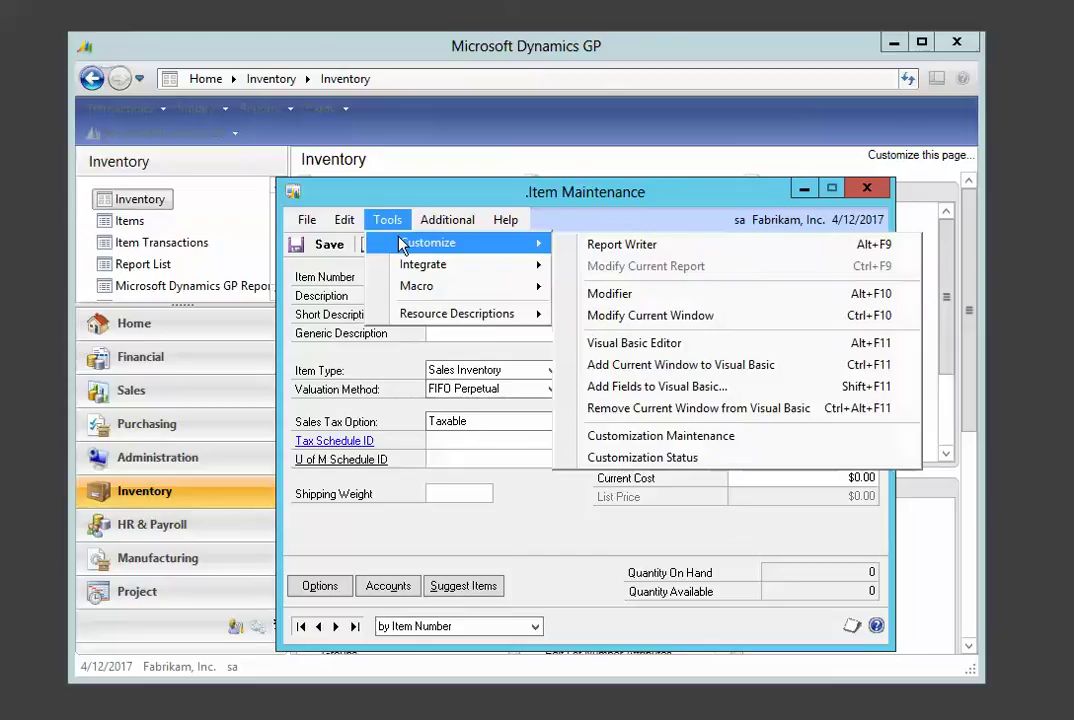
pyautogui.click(622, 347)
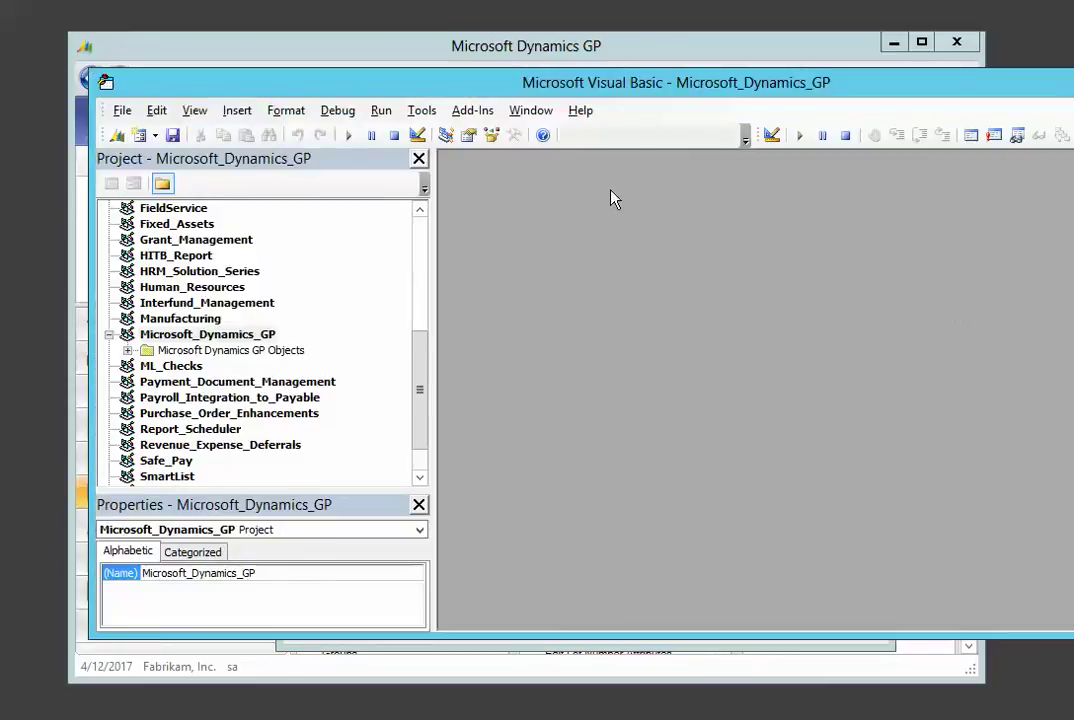
pyautogui.click(128, 350)
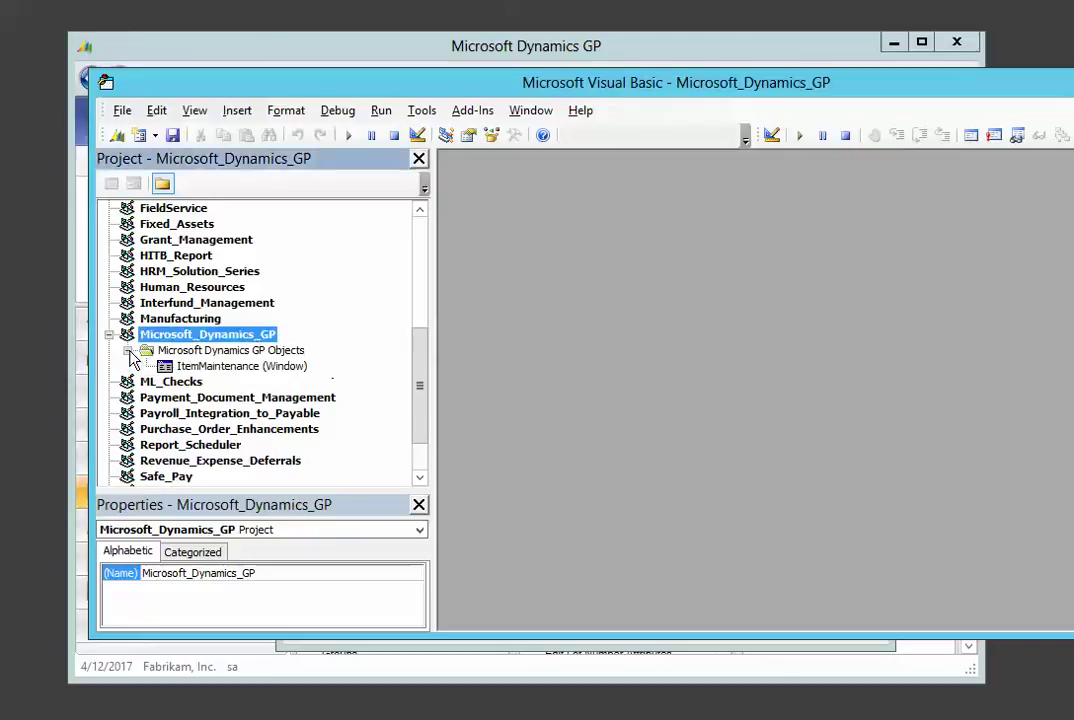
pyautogui.doubleClick(227, 368)
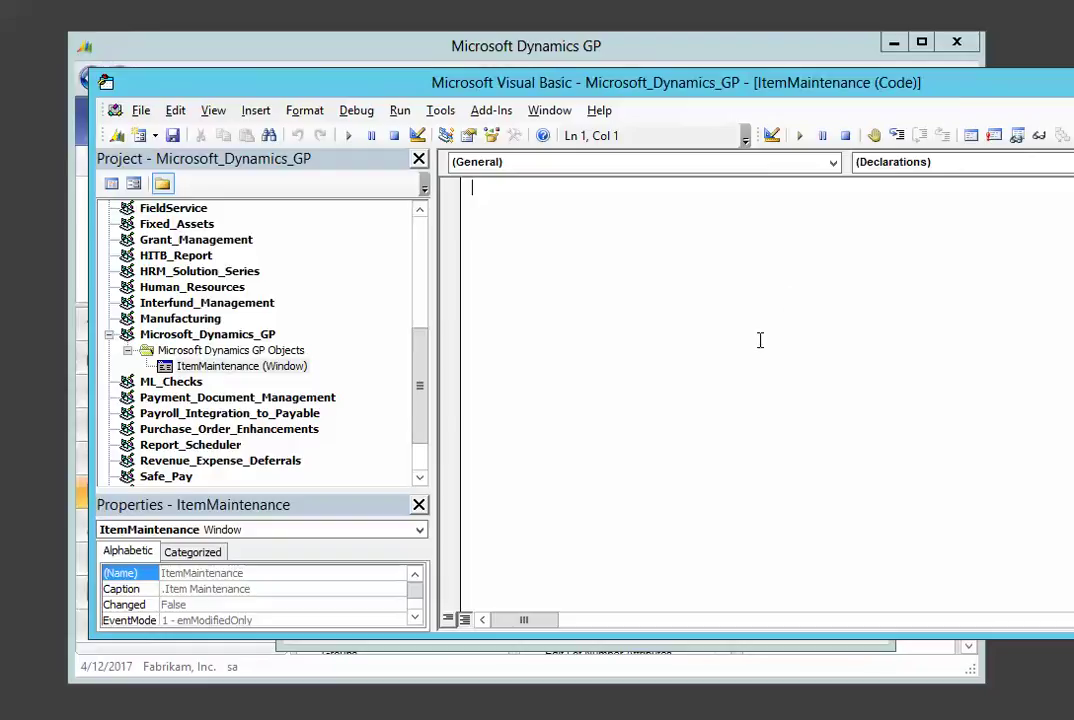
pyautogui.click(541, 165)
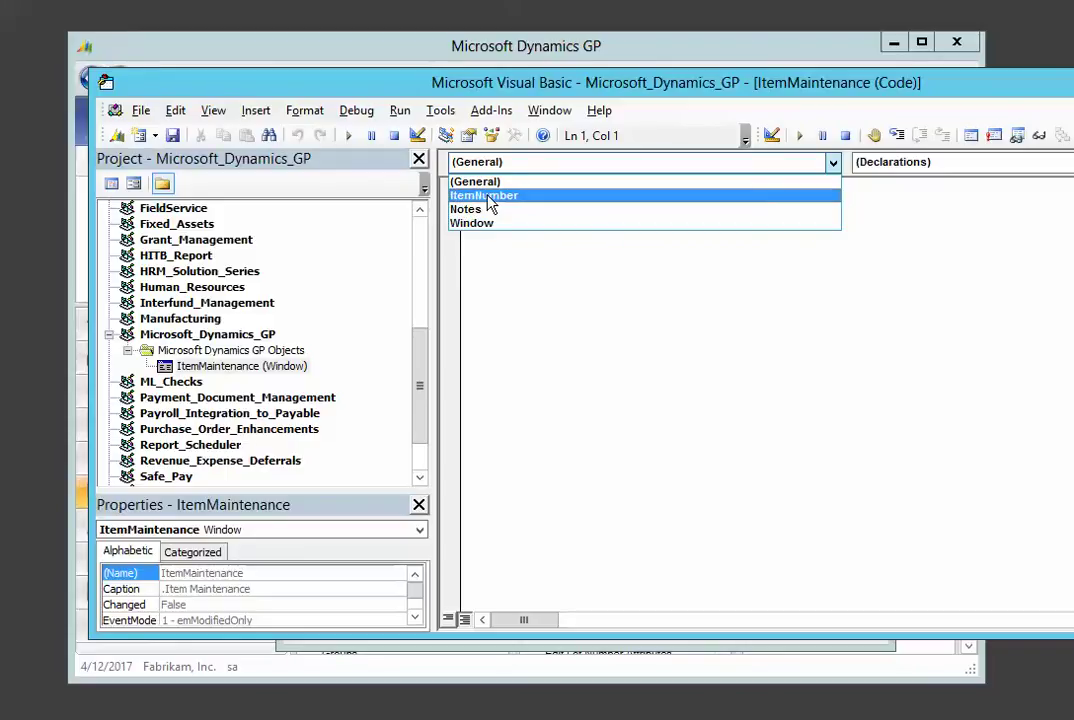
# Create the ItemNumber_Changed event procedure.
pyautogui.click(489, 198)
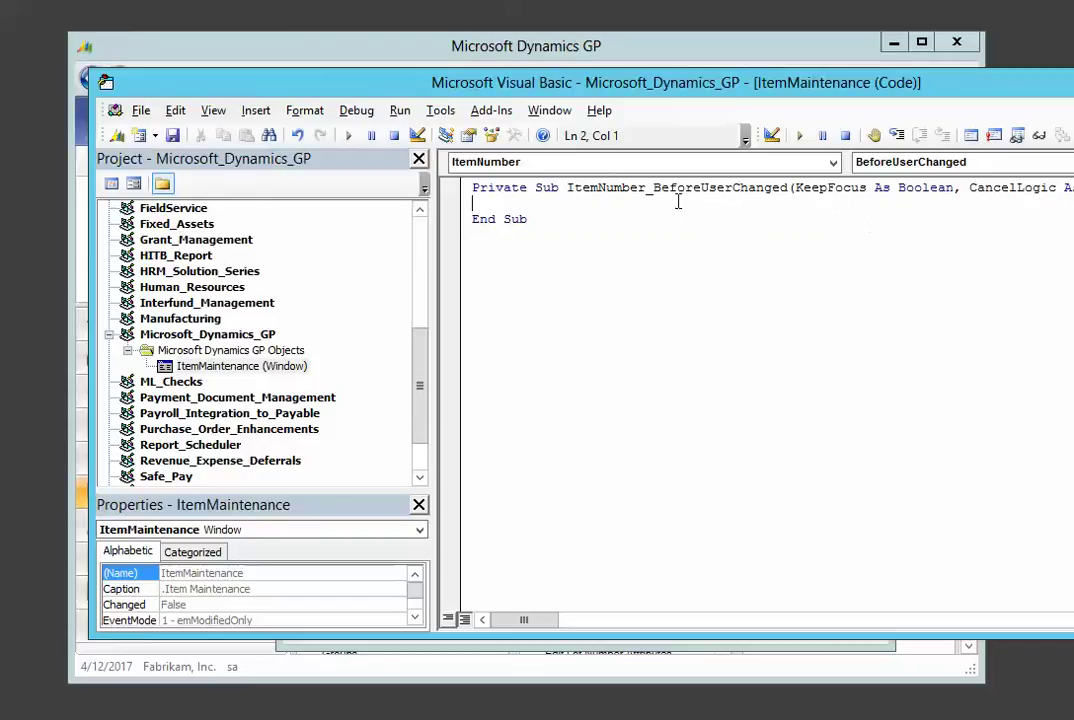
pyautogui.moveTo(676, 196); pyautogui.dragTo(726, 197)
pyautogui.click(740, 222)
pyautogui.click(912, 163)
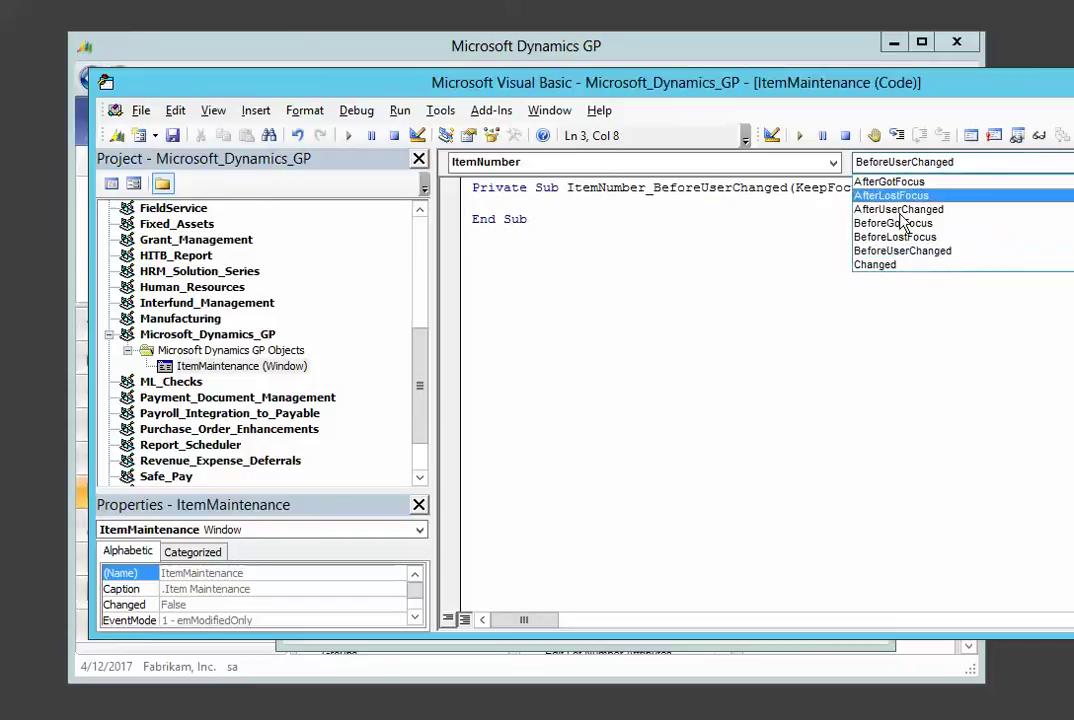
pyautogui.click(874, 266)
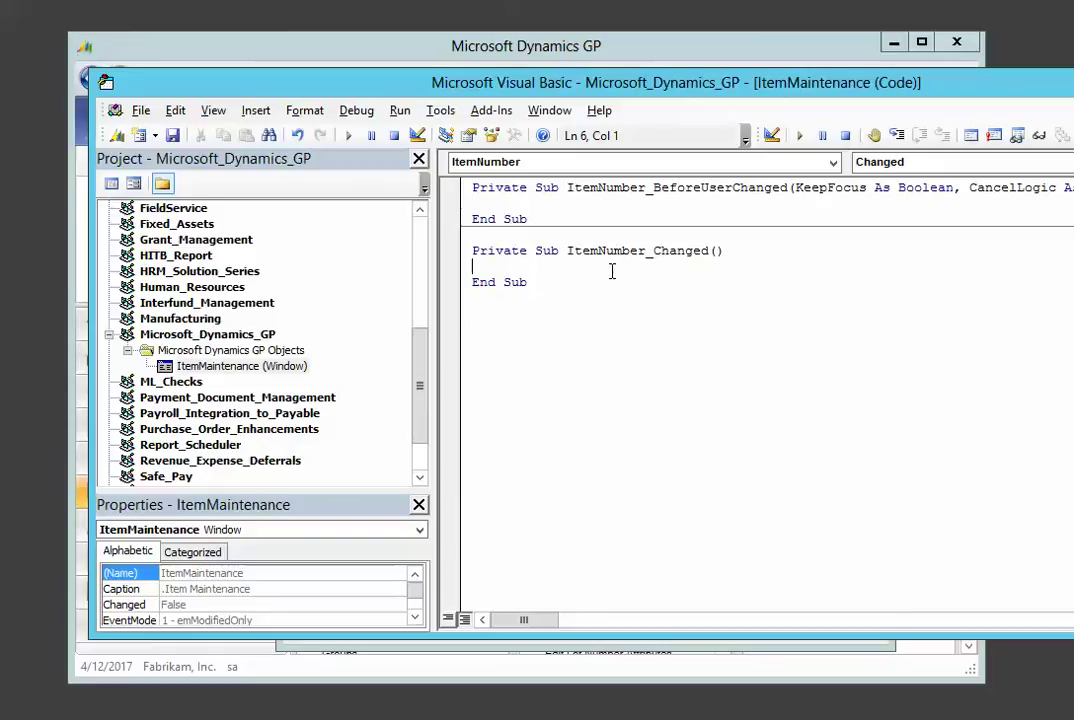
# Write Me.Notes = Me.ItemNumber & "!!" in the handler and return to Dynamics GP.
pyautogui.press('Tab')
pyautogui.write('me.no')
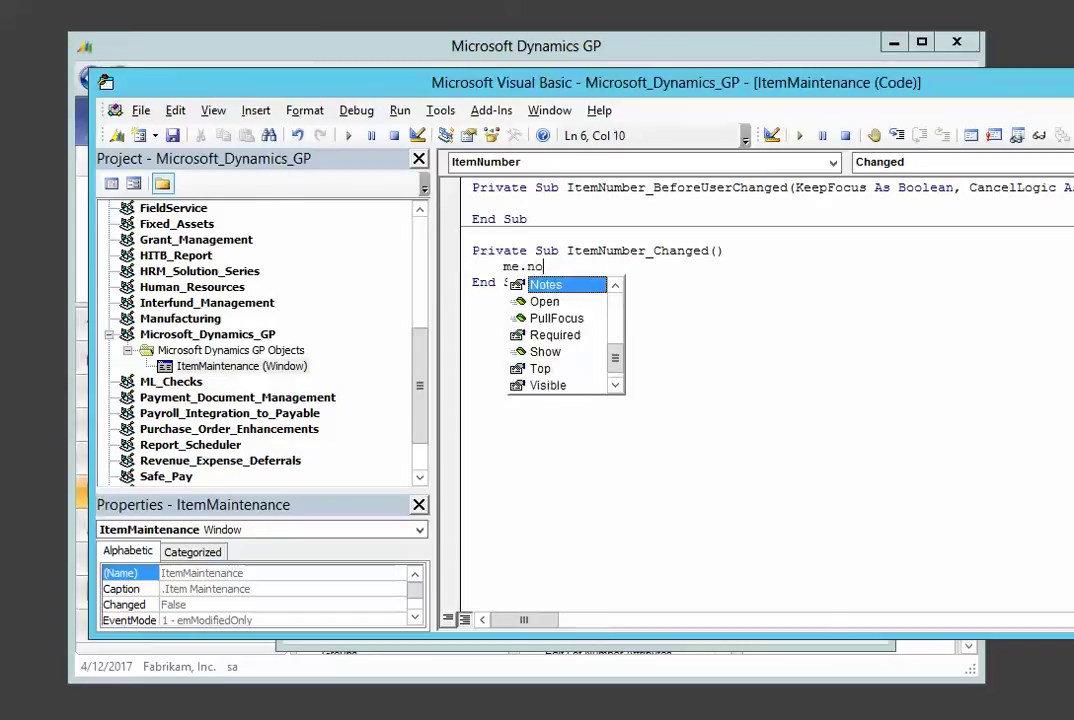
pyautogui.press('Tab')
pyautogui.write('= me.it')
pyautogui.press('Tab')
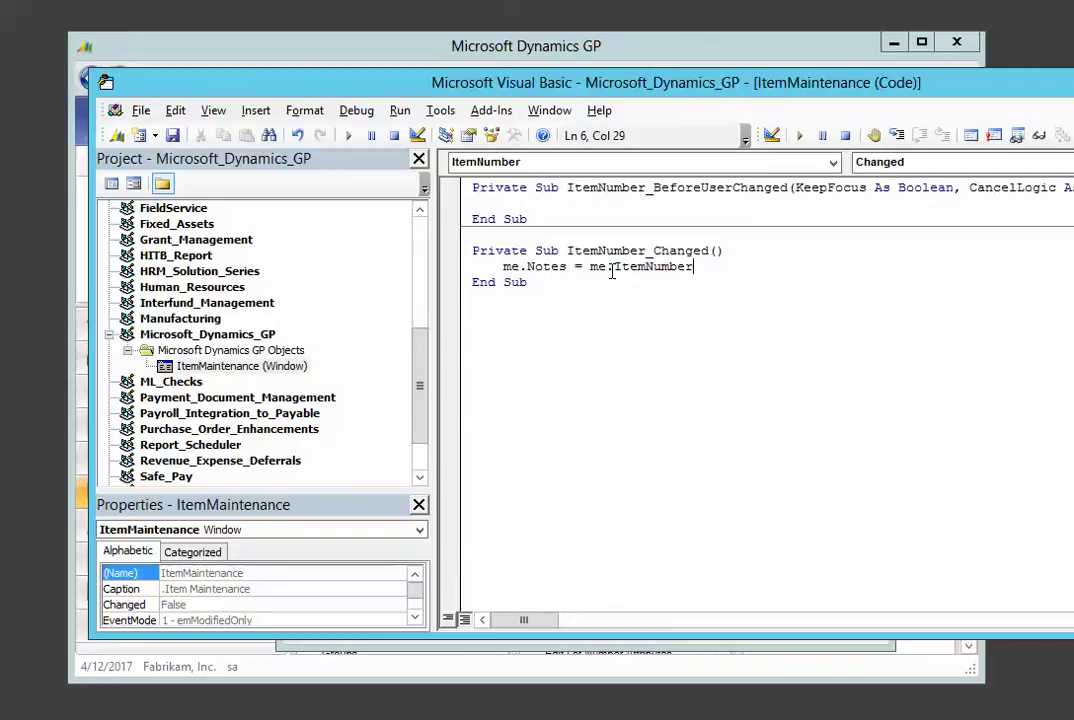
pyautogui.write('& "!!"')
pyautogui.click(474, 297)
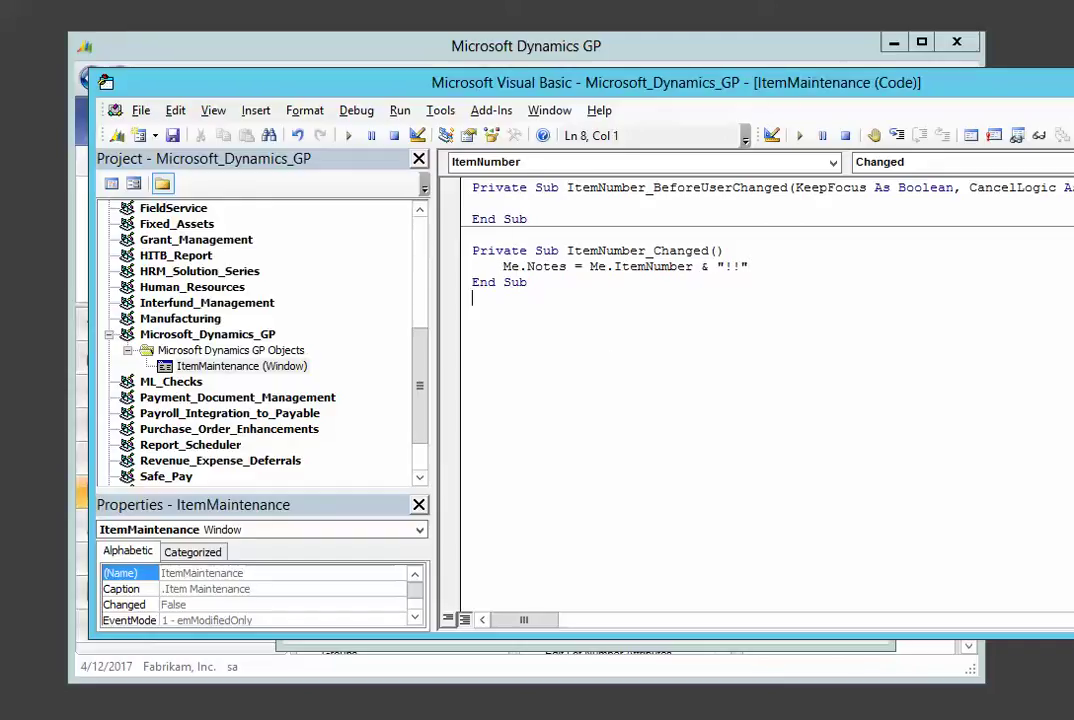
pyautogui.hotkey('alt', 'F11')
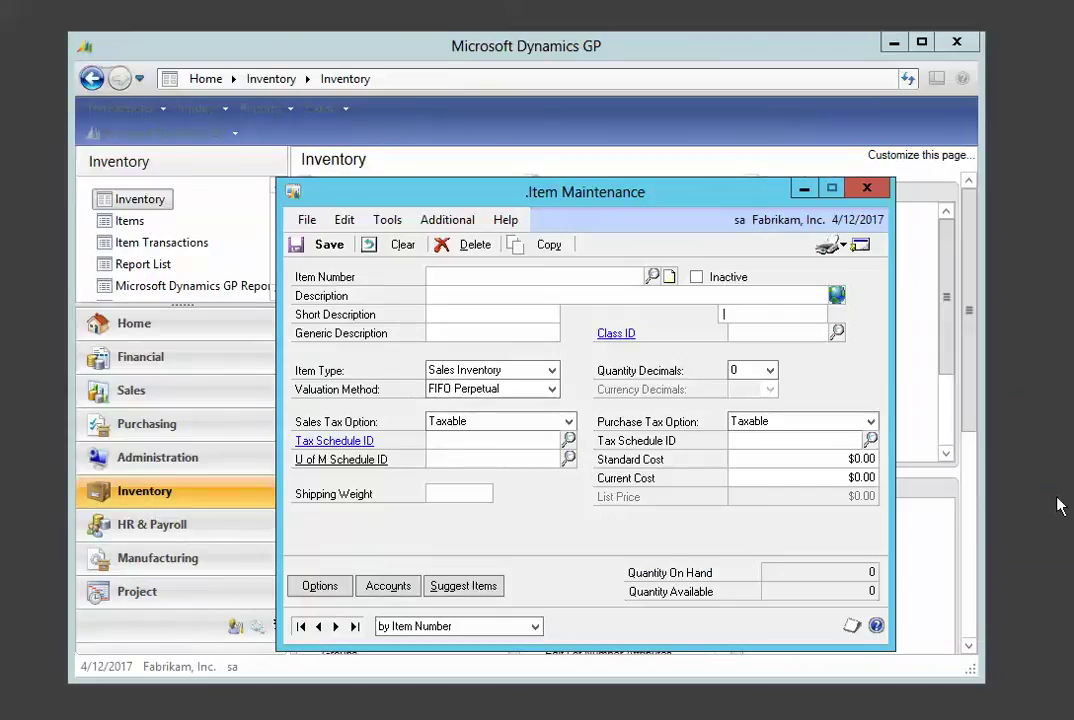
# Browse to the next item, 1-A3261A, in Item Maintenance and confirm Notes shows '1-A3261A!!'.
pyautogui.moveTo(676, 205); pyautogui.dragTo(677, 185)
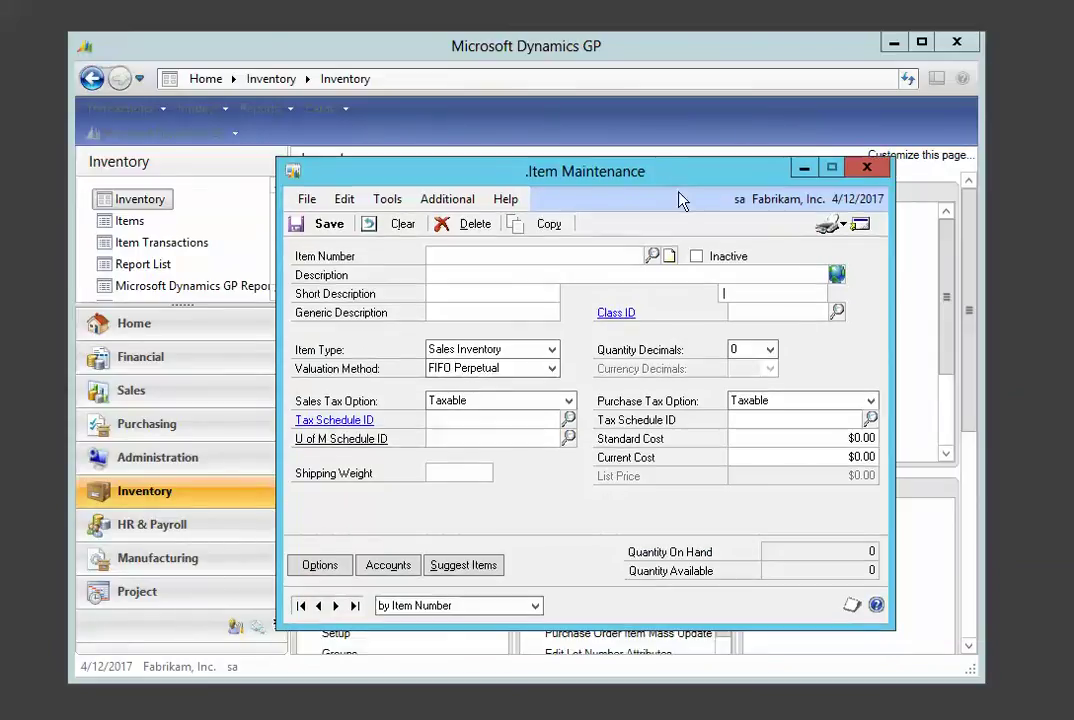
pyautogui.click(337, 606)
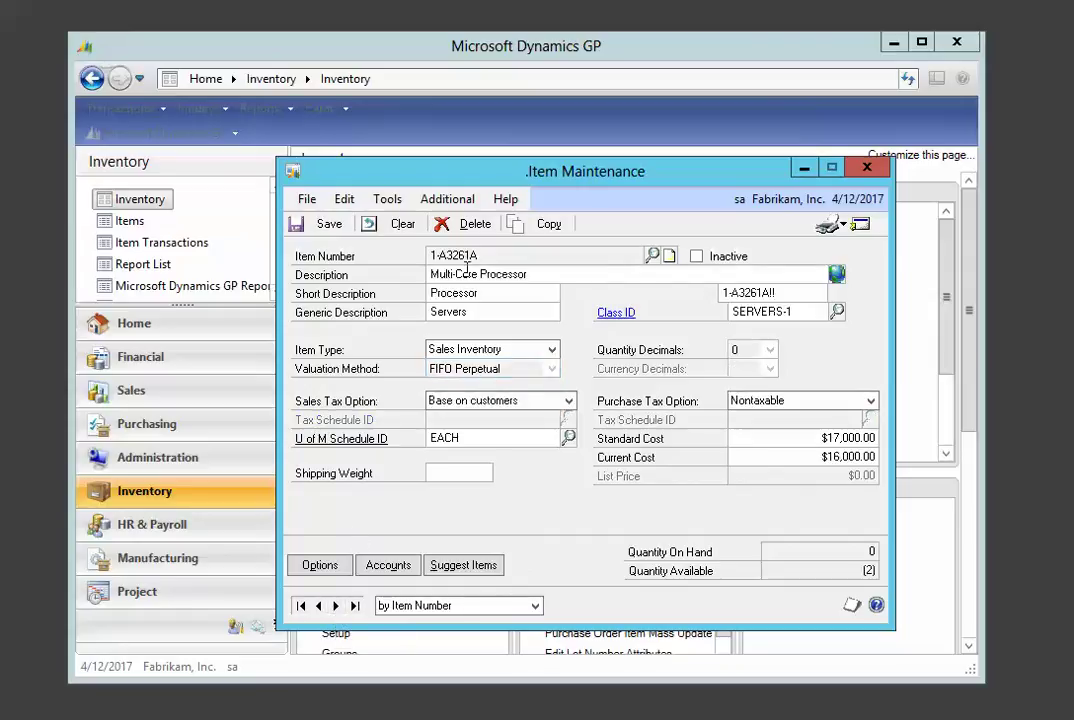